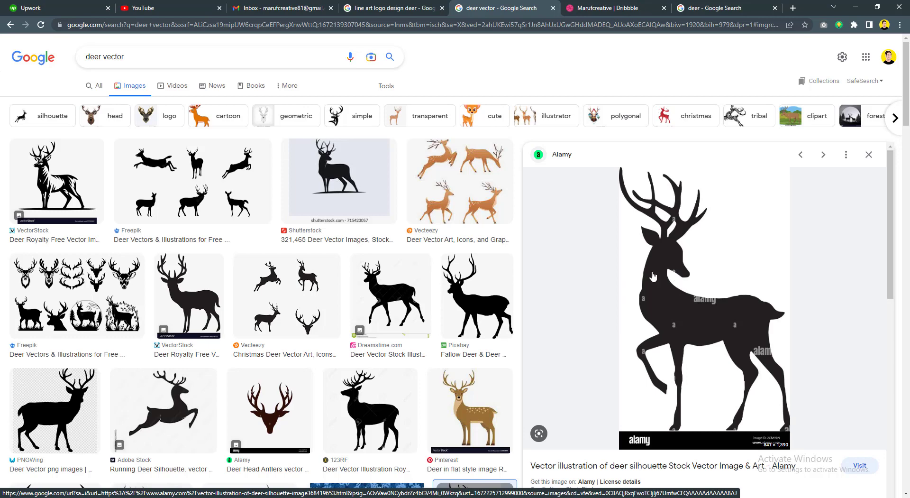
Open the DEERLINE logo preview from the "line art logo design deer" image results.
click(417, 8)
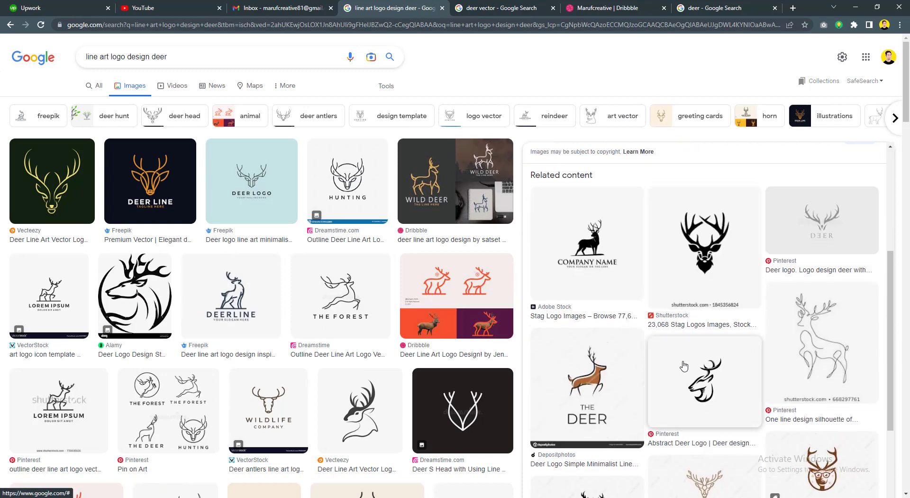
click(281, 301)
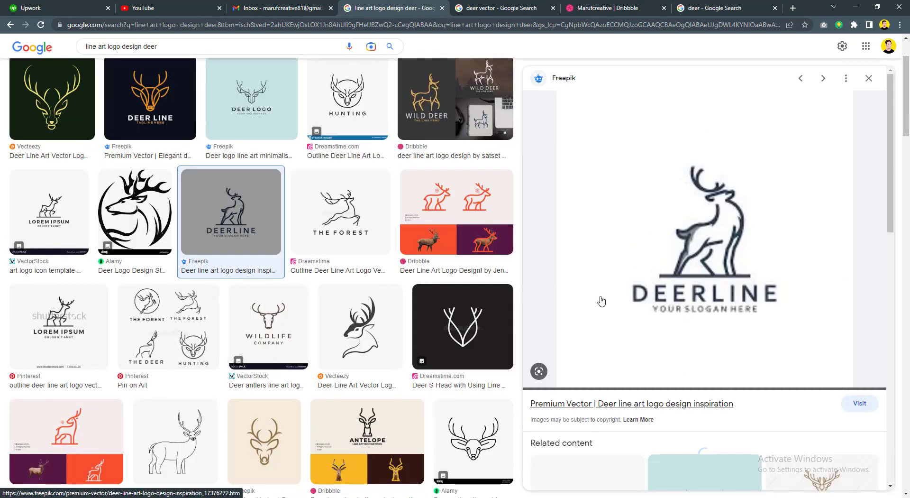
scroll(653, 342, down, 1)
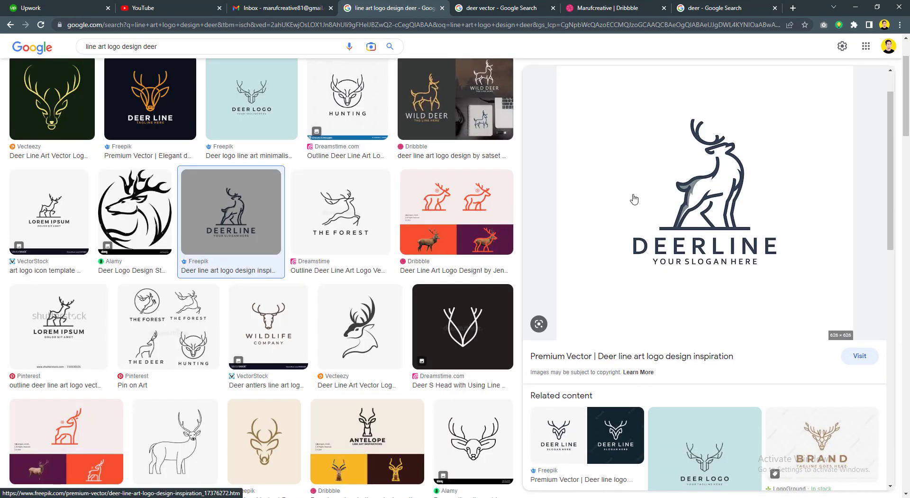
click(514, 5)
click(614, 4)
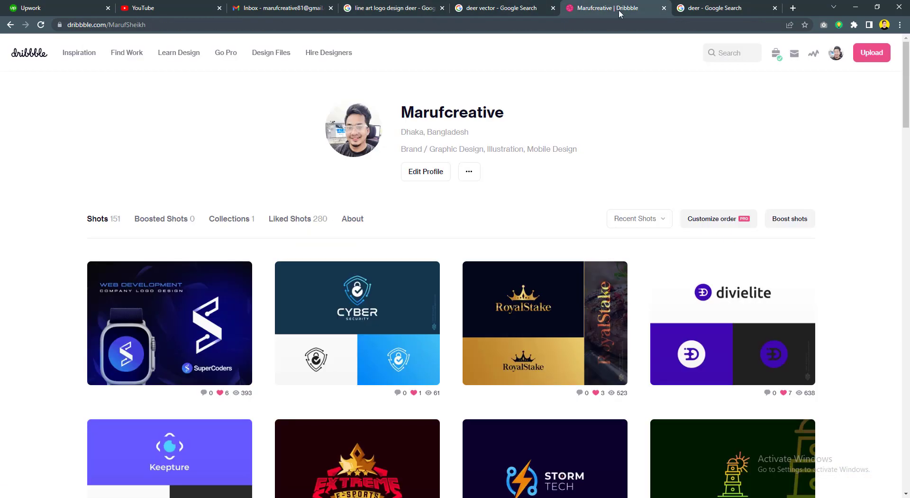
click(713, 6)
click(363, 4)
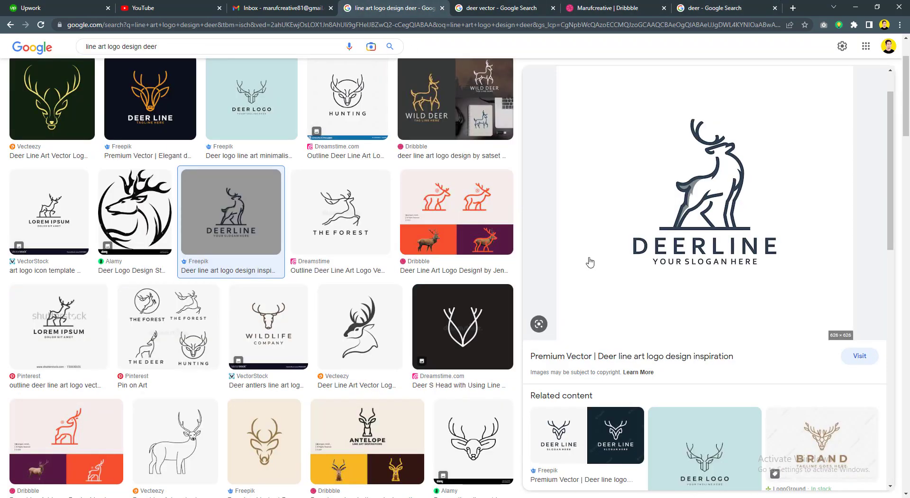
Copy the DEERLINE logo image, paste it into the Illustrator document and place it on the other side of the deer silhouette.
right_click(718, 211)
click(765, 324)
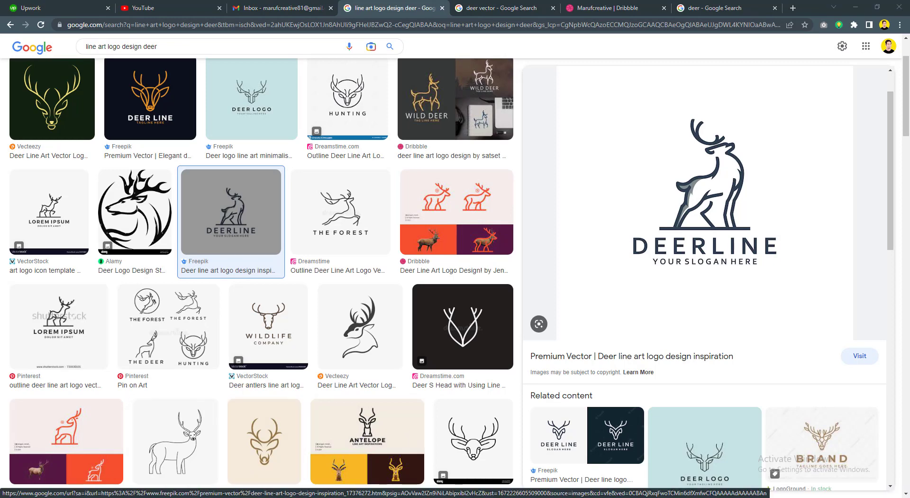
click(209, 497)
key(ctrl+v)
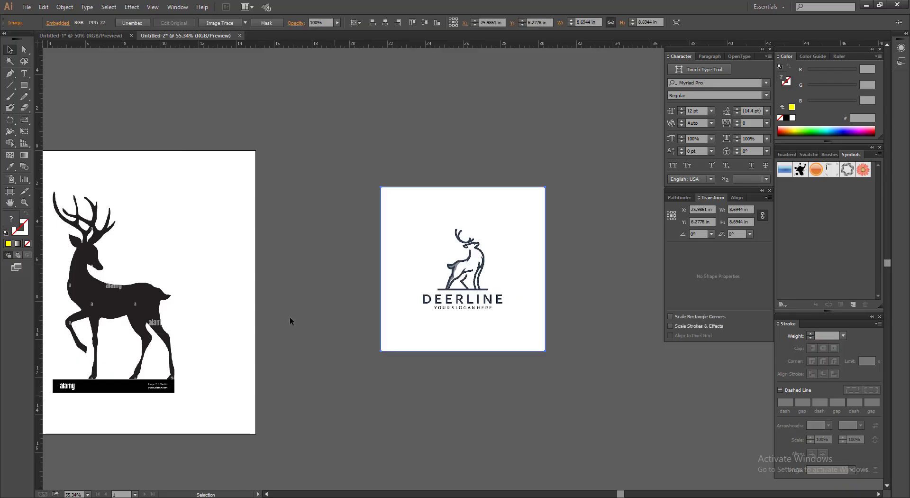
drag(482, 299, 148, 319)
drag(148, 316, 170, 309)
click(328, 303)
Examine the deer silhouette's outline, legs and antlers beside the line-art logo reference.
drag(356, 203, 568, 379)
scroll(429, 289, down, 2)
drag(333, 169, 507, 419)
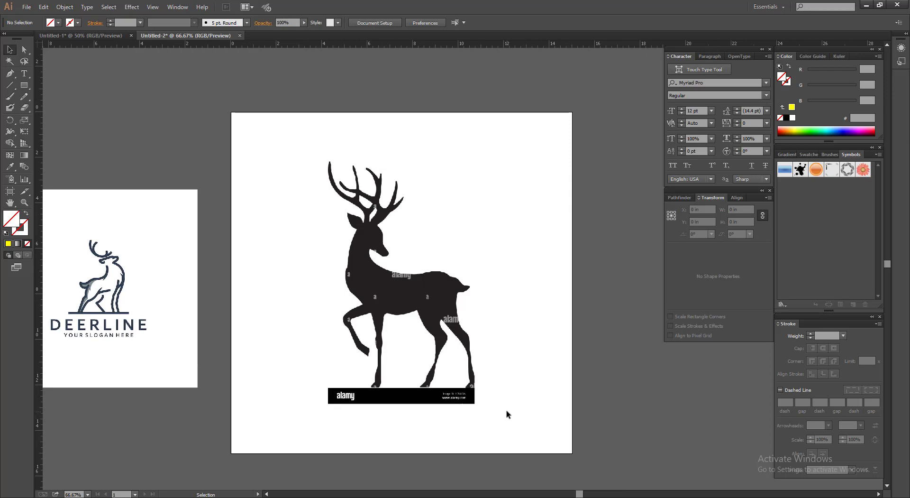
key(ctrl+z)
click(339, 263)
drag(245, 174, 564, 372)
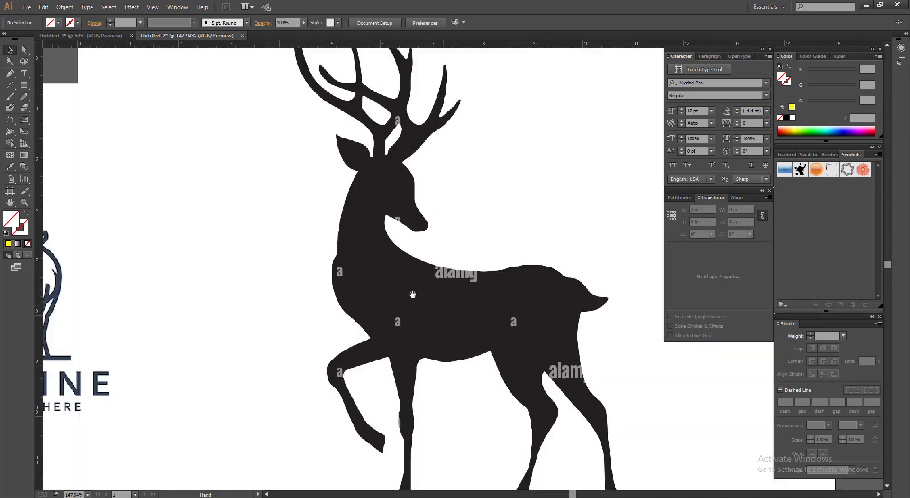
scroll(400, 292, down, 2)
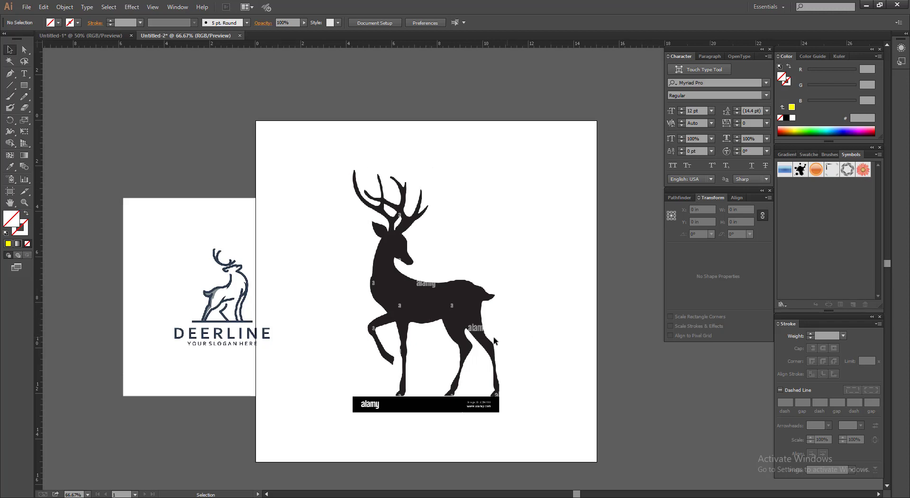
drag(308, 179, 650, 422)
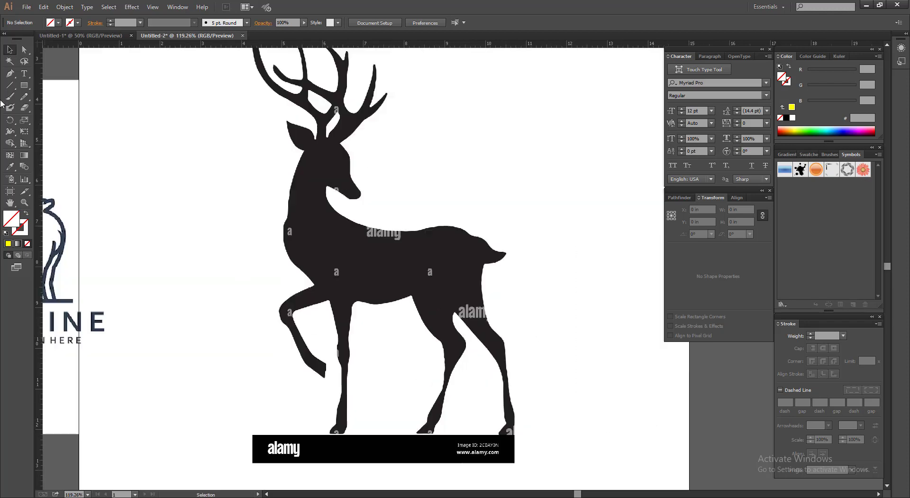
Set up the Pen tool with no fill and a yellow FFFF00 stroke.
click(9, 244)
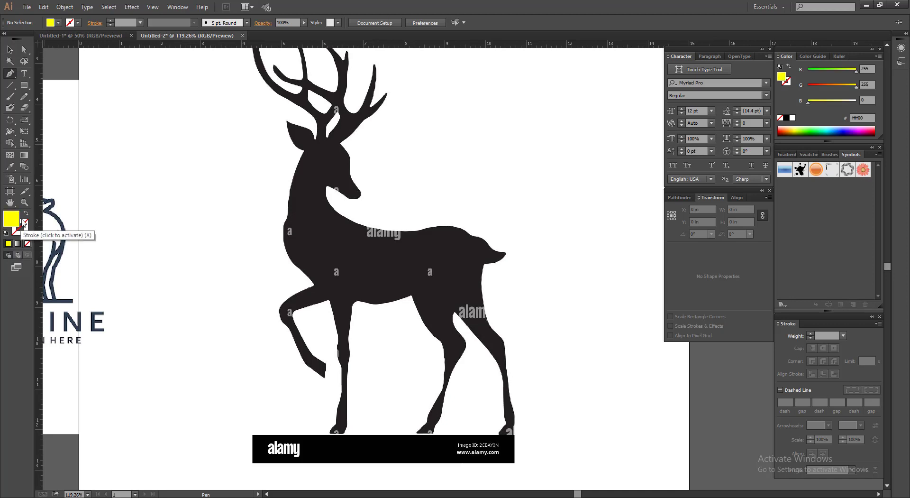
click(27, 215)
click(27, 231)
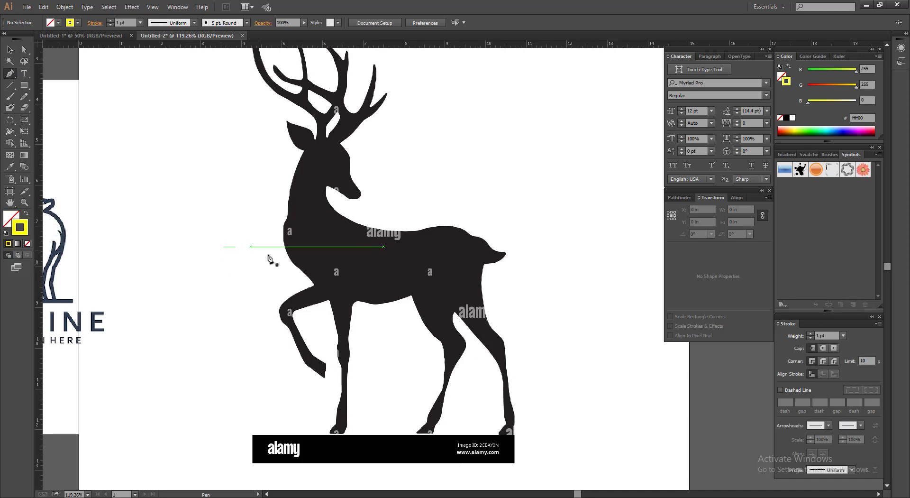
Move the DEERLINE reference image closer to the deer silhouette and deselect everything.
drag(284, 260, 409, 274)
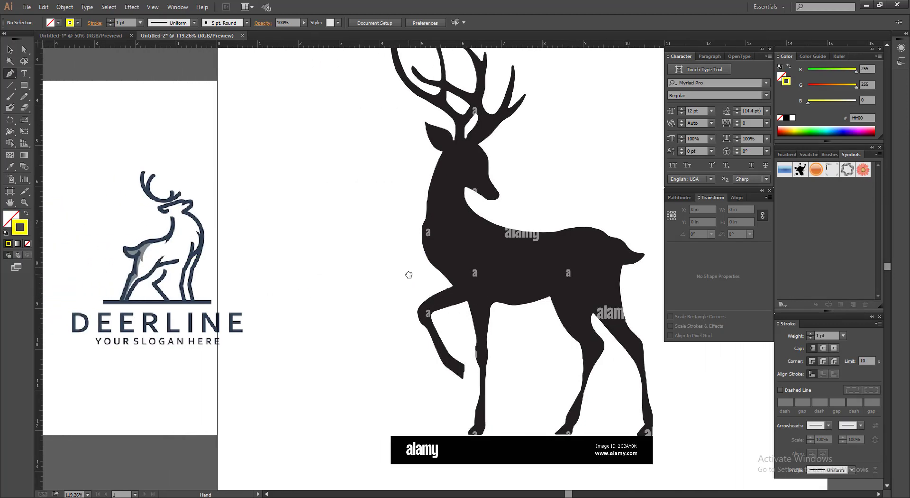
click(9, 49)
click(98, 156)
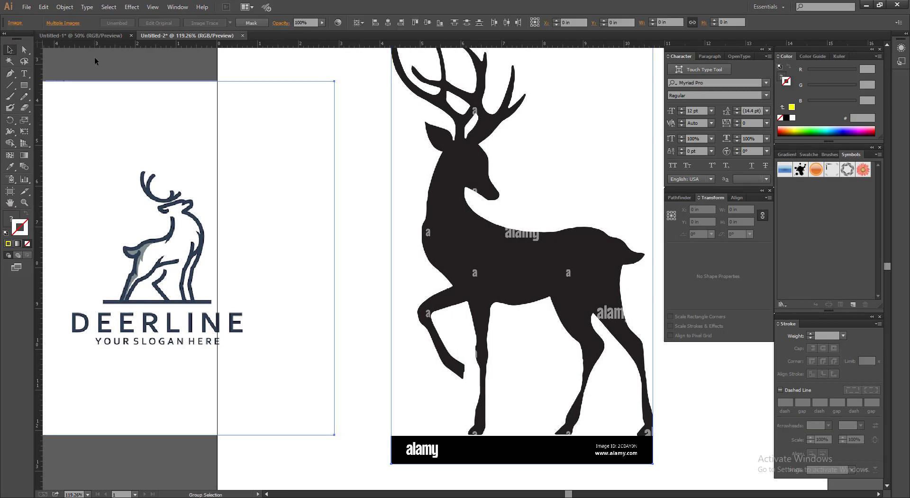
drag(99, 155, 175, 155)
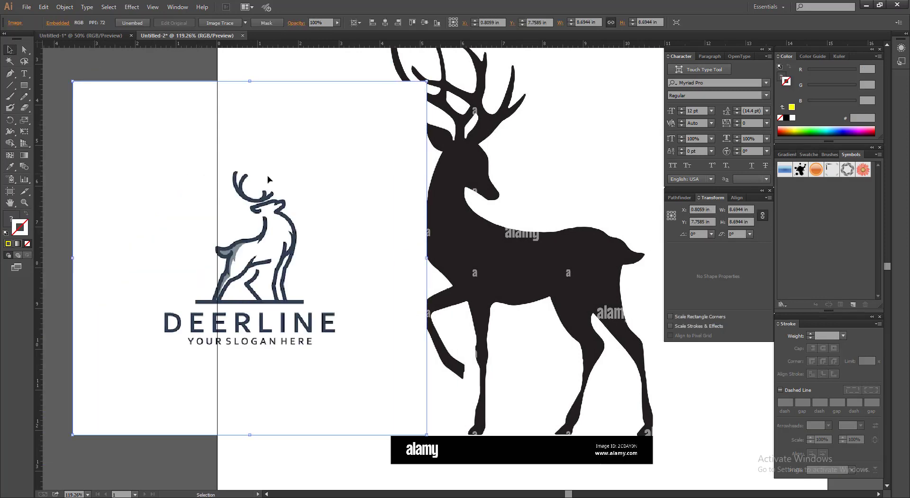
click(432, 263)
key(ctrl+shift+a)
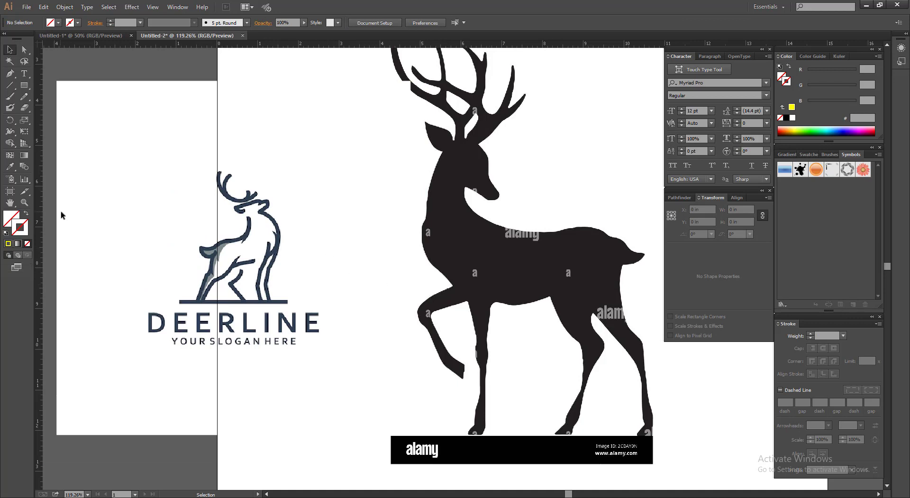
Reapply the yellow stroke and start a Pen path where the deer's ear meets the back edge of its neck.
click(8, 245)
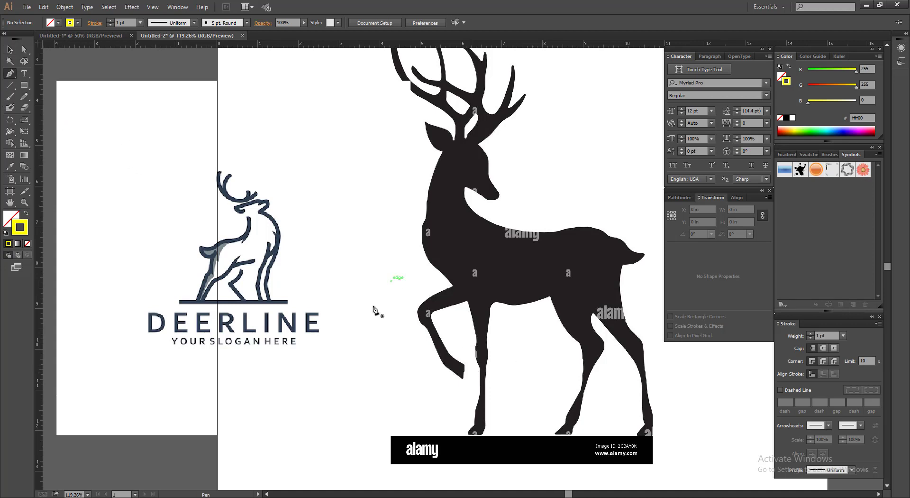
drag(291, 188, 629, 355)
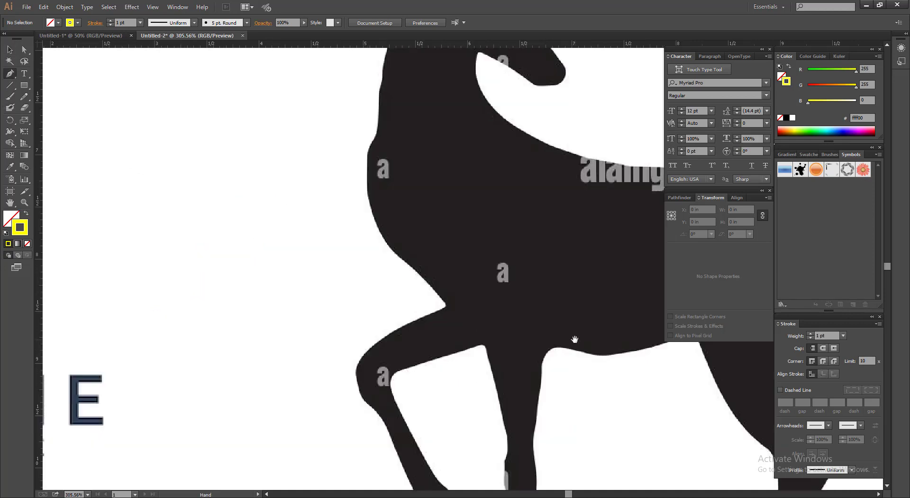
ctrl+alt+click(357, 209)
ctrl+alt+click(356, 210)
ctrl+alt+click(357, 209)
ctrl+alt+click(357, 210)
drag(368, 212, 375, 256)
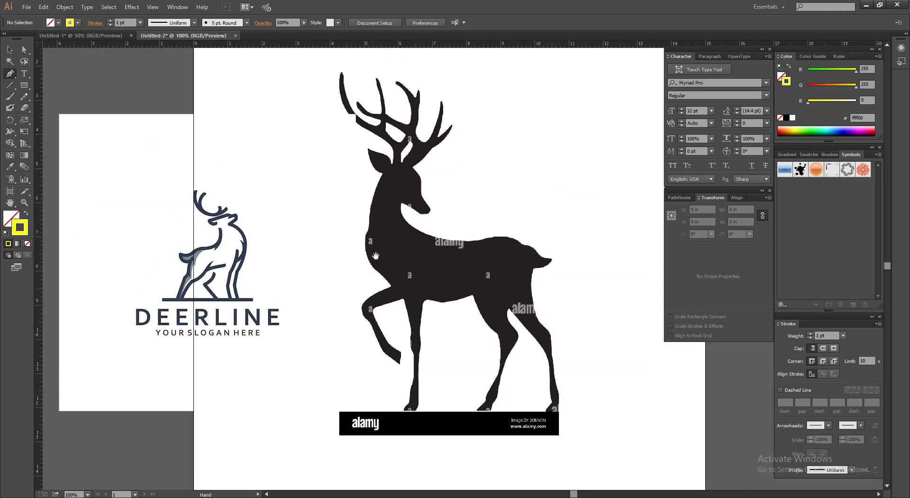
drag(296, 135, 531, 245)
drag(355, 245, 362, 136)
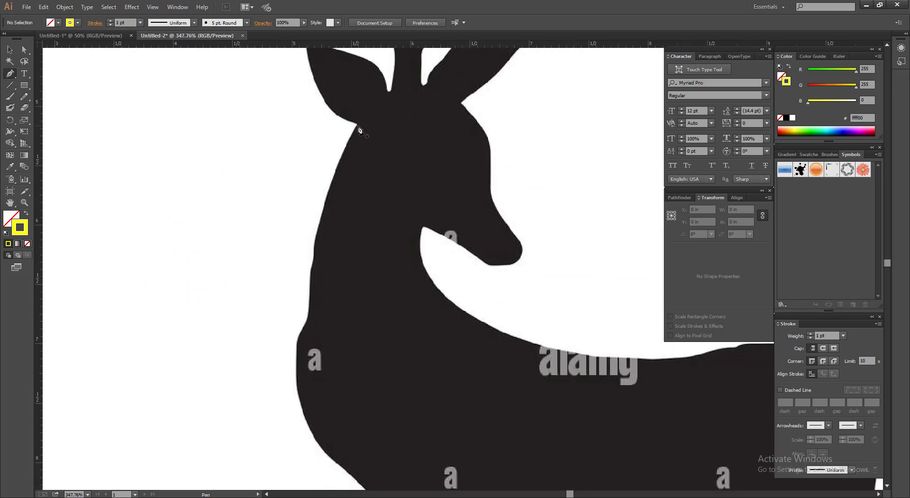
click(358, 126)
scroll(342, 190, down, 3)
drag(299, 294, 303, 421)
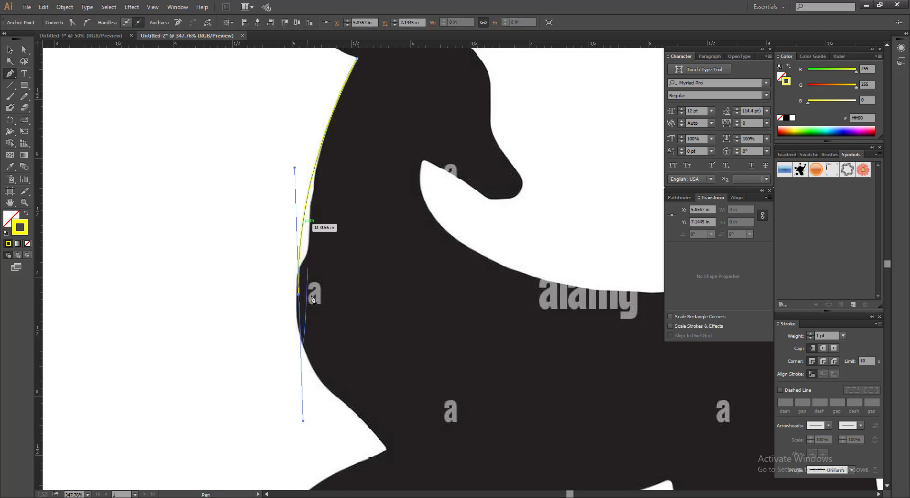
key(ctrl+z)
drag(304, 217, 294, 310)
scroll(365, 380, down, 5)
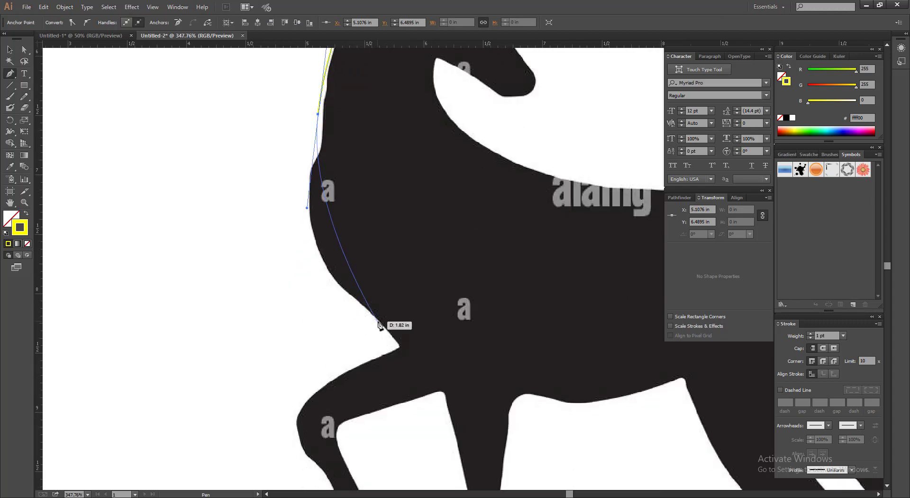
drag(401, 345, 502, 419)
scroll(493, 403, up, 3)
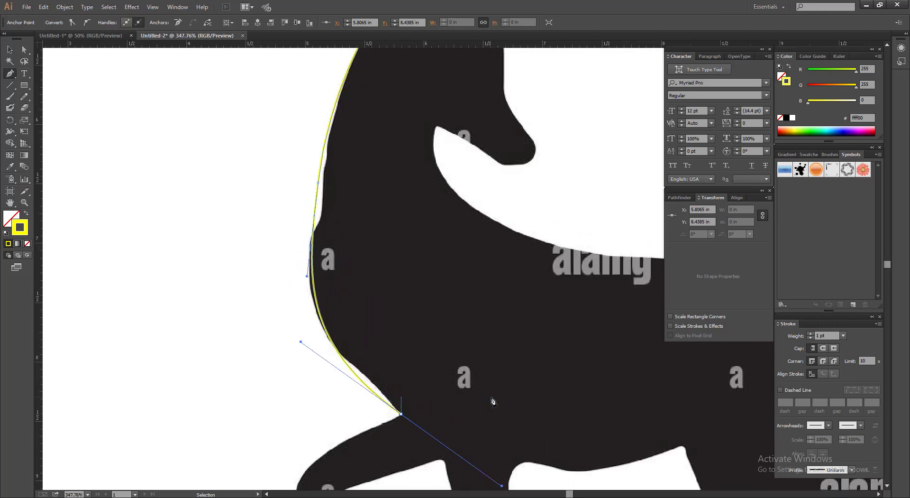
key(ctrl+z)
scroll(375, 302, down, 2)
key(ctrl+z)
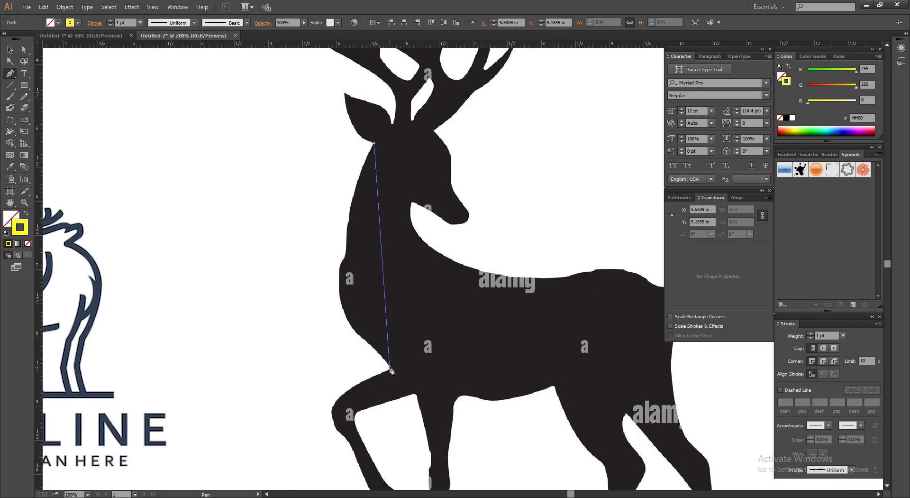
Draw one curve along the neck and chest down to the raised front leg, set its stroke to 4 pt and deselect it.
mouse_move(389, 368)
mouse_down()
mouse_move(471, 458)
mouse_move(492, 450)
mouse_up()
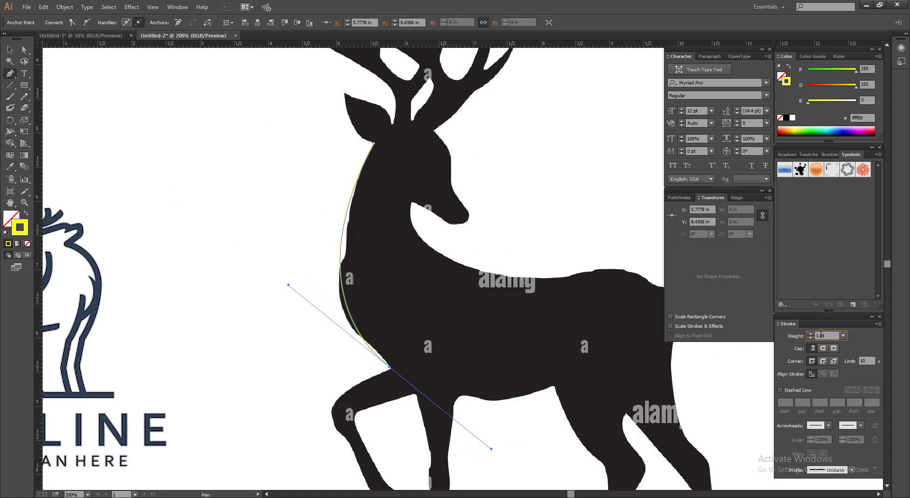
scroll(822, 333, up, 3)
click(9, 50)
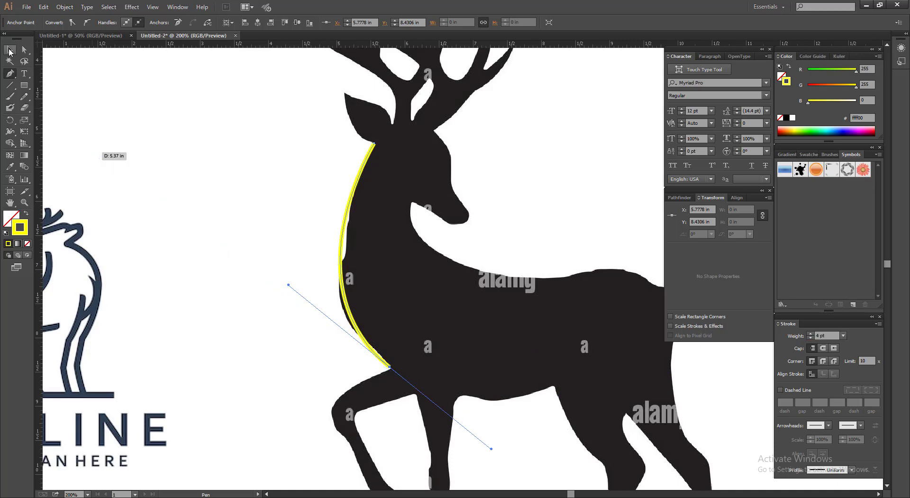
click(265, 228)
Resume the yellow path from its lower endpoint, where the chest meets the raised front leg.
drag(229, 224, 348, 204)
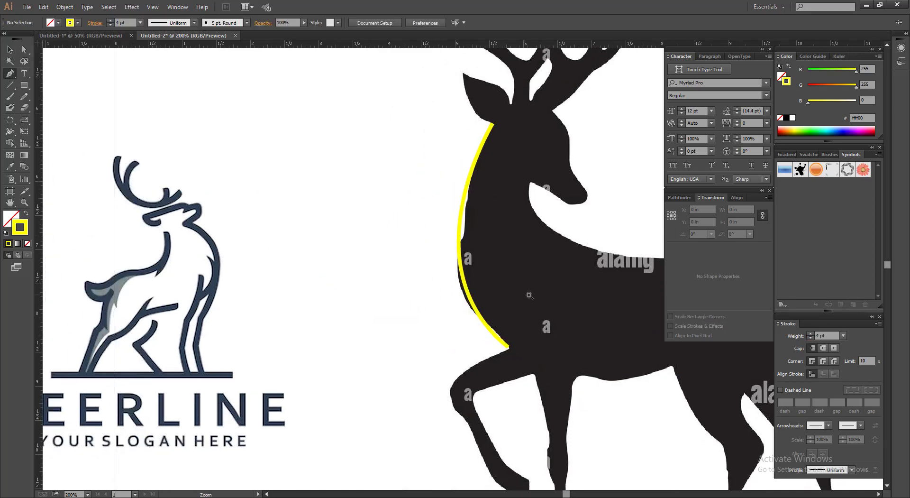
drag(424, 214, 618, 413)
click(436, 343)
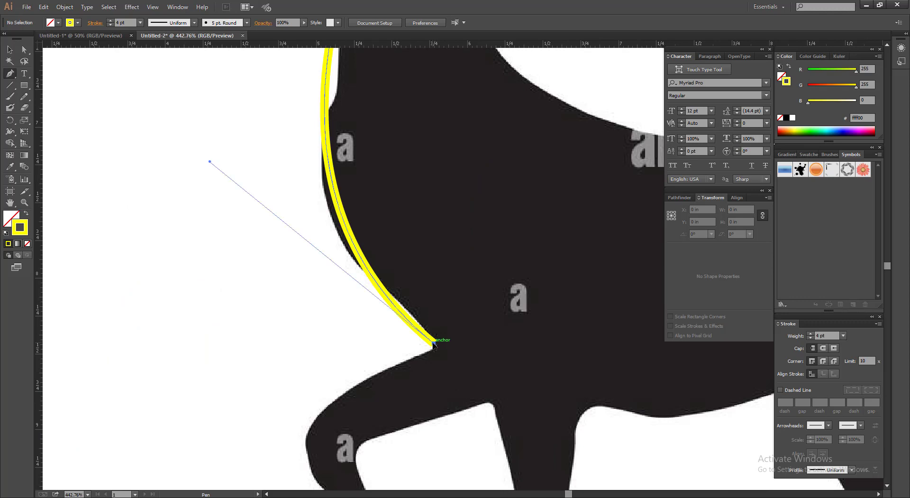
scroll(412, 363, down, 3)
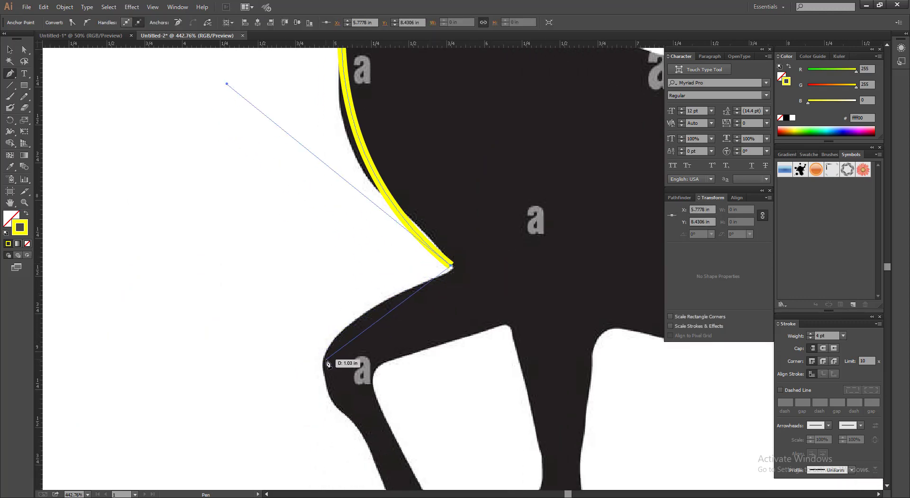
drag(324, 368, 332, 425)
drag(366, 311, 431, 105)
drag(467, 311, 501, 407)
drag(510, 293, 450, 414)
key(ctrl+z)
key(ctrl+z)
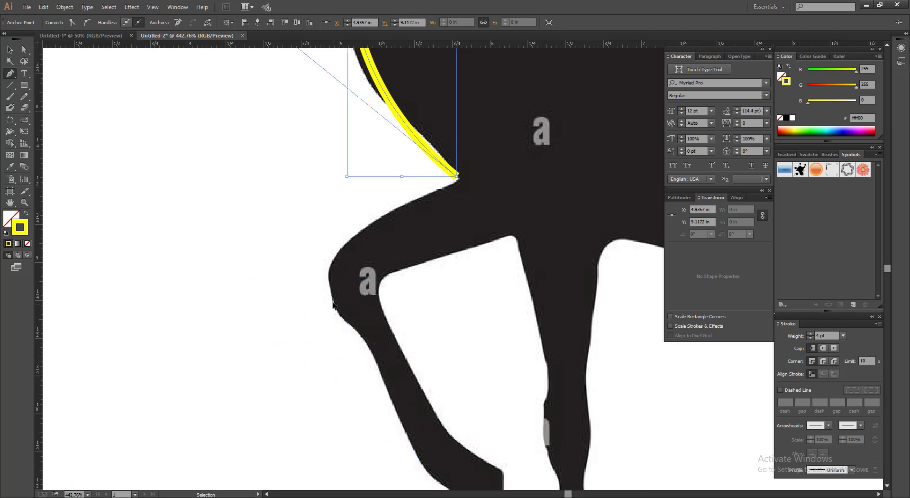
Continue the path with curves around the raised leg's knee and partway down its outer shin, then deselect the path.
drag(326, 281, 321, 344)
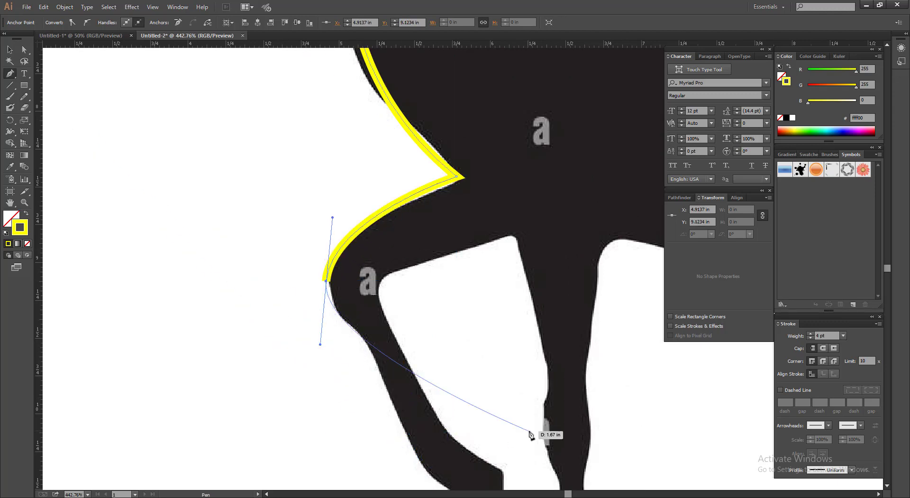
scroll(477, 346, down, 3)
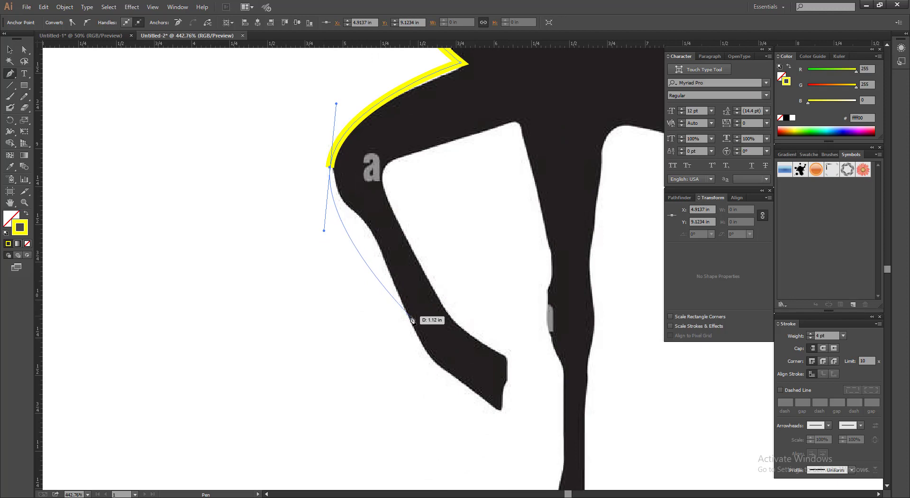
drag(411, 316, 429, 387)
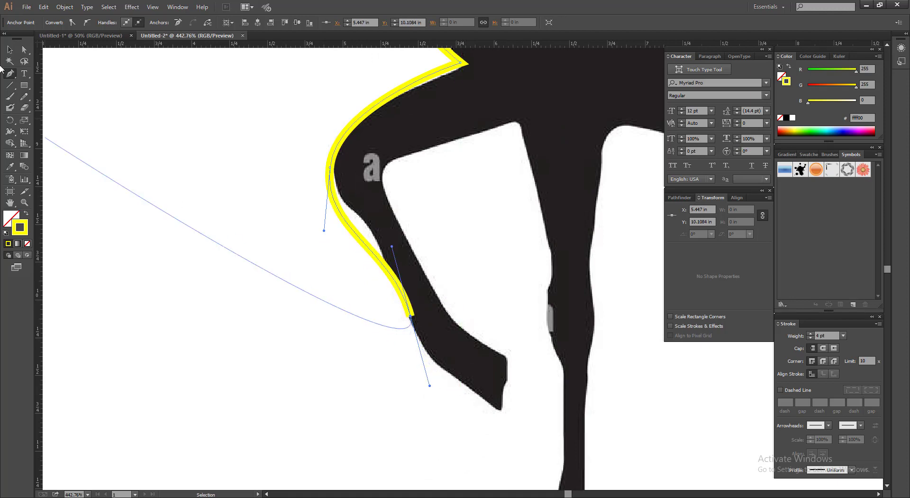
click(10, 50)
click(240, 152)
key(space)
drag(238, 153, 195, 214)
drag(287, 154, 247, 281)
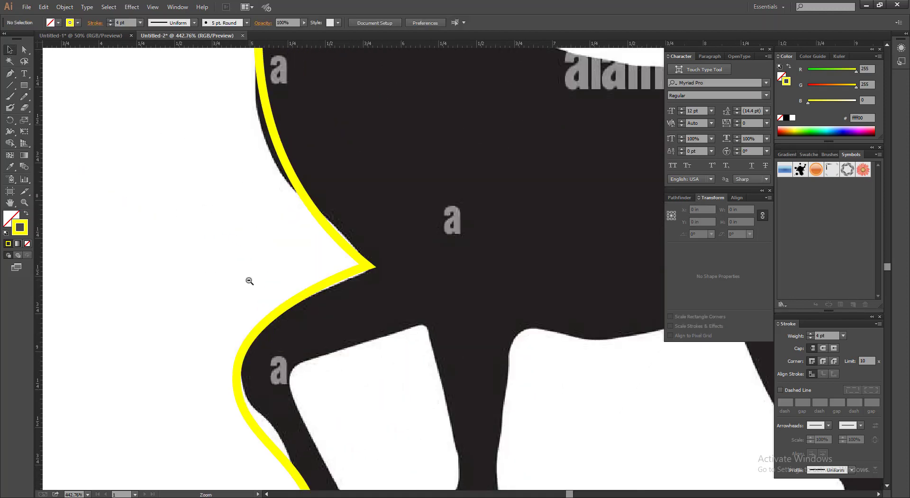
Start a new yellow path under the deer's jaw and trace it down the neck, along the back and over the rump.
ctrl+alt+click(250, 280)
ctrl+alt+click(250, 280)
ctrl+alt+click(250, 280)
drag(349, 163, 350, 233)
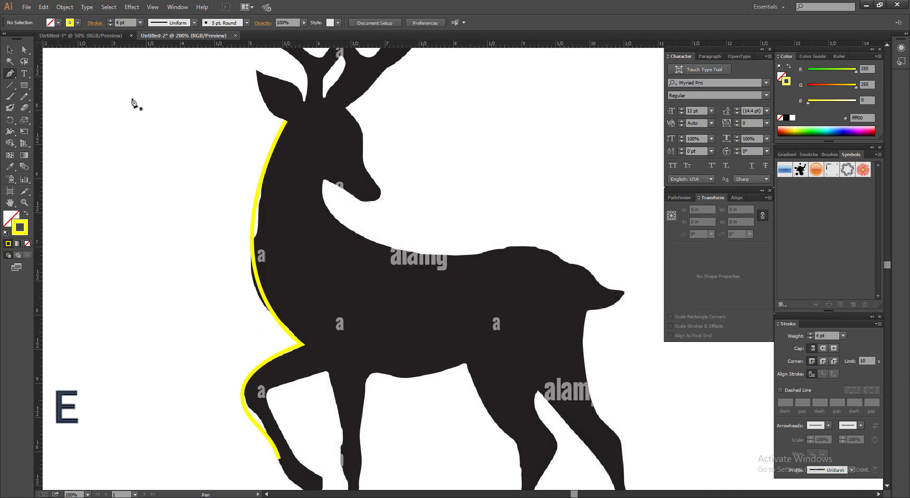
mouse_move(294, 111)
mouse_down()
mouse_move(523, 337)
mouse_move(492, 346)
mouse_move(421, 331)
mouse_move(661, 367)
mouse_move(450, 334)
mouse_up()
click(301, 184)
key(space)
mouse_move(612, 337)
mouse_down()
mouse_move(497, 313)
mouse_move(526, 312)
mouse_move(406, 209)
mouse_up()
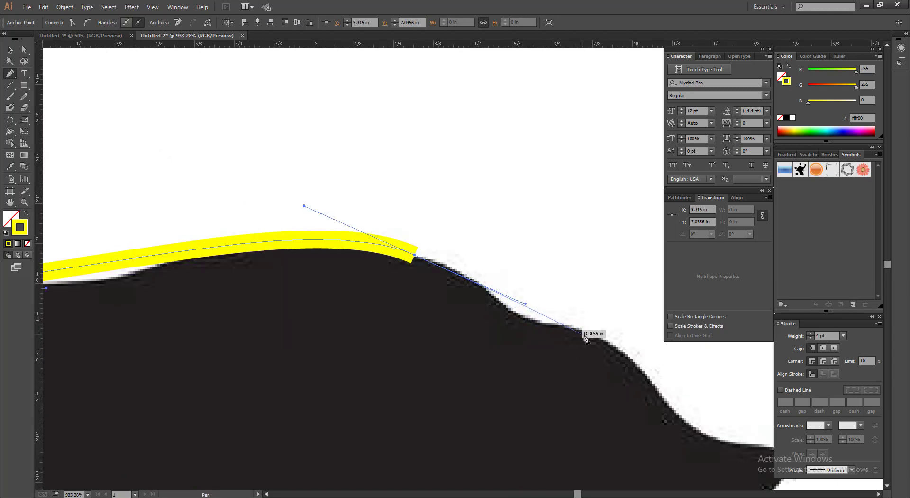
mouse_move(597, 337)
mouse_down()
mouse_move(664, 346)
mouse_move(404, 258)
mouse_up()
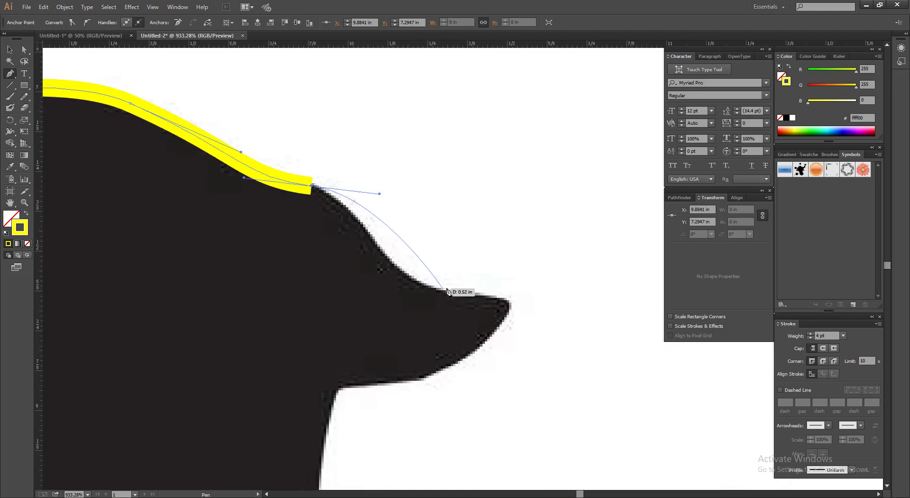
Continue the path around the tail tip and along its underside, with a corner where the tail meets the hind leg.
drag(515, 300, 663, 291)
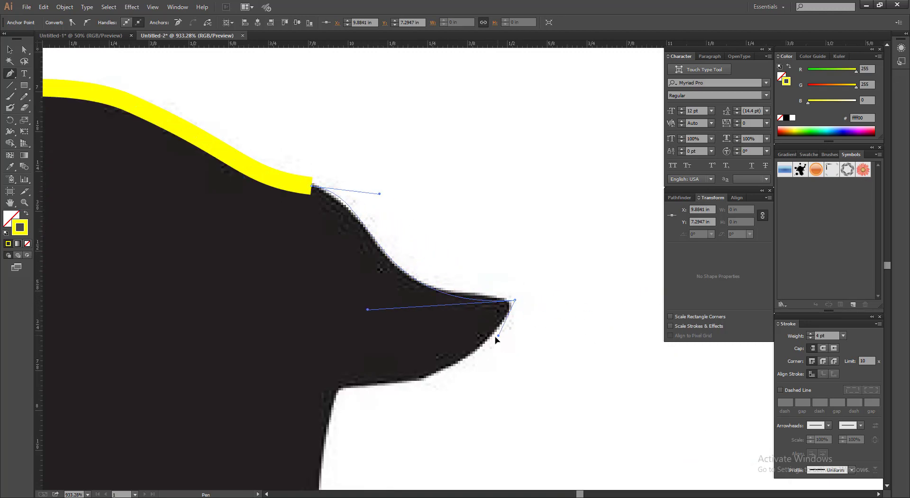
drag(505, 332, 506, 328)
drag(460, 399, 516, 323)
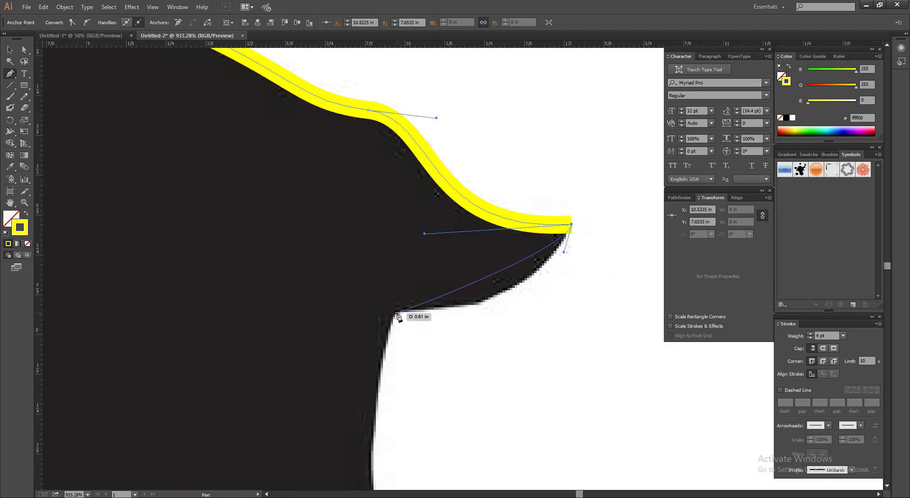
drag(397, 313, 302, 313)
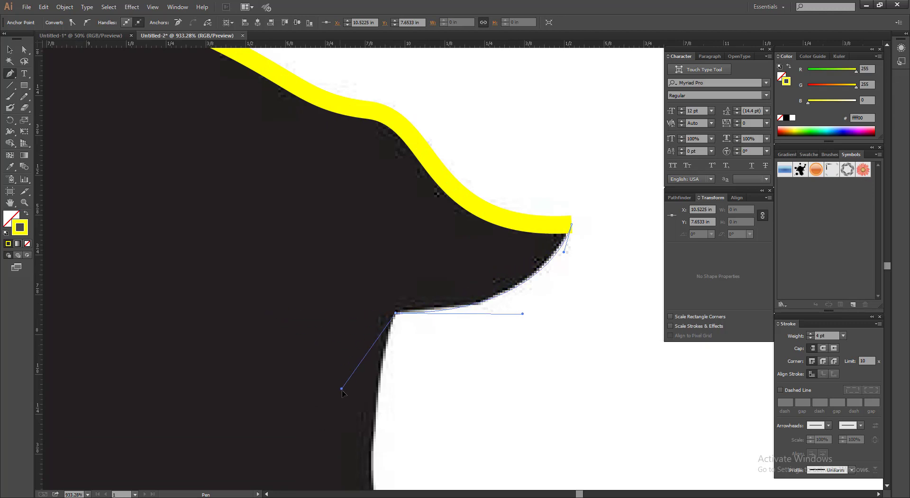
mouse_move(342, 389)
mouse_down()
mouse_move(347, 402)
mouse_move(380, 204)
mouse_up()
Extend the path from the tail's base with one curve down the rear edge of the deer's haunch.
scroll(357, 285, down, 1)
scroll(381, 285, down, 1)
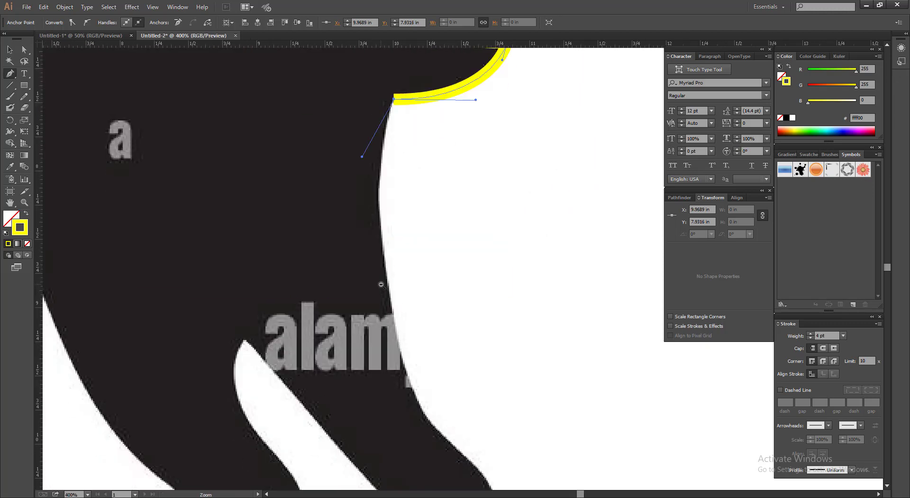
ctrl+alt+click(381, 285)
drag(304, 139, 531, 396)
ctrl+alt+click(365, 299)
ctrl+alt+click(365, 299)
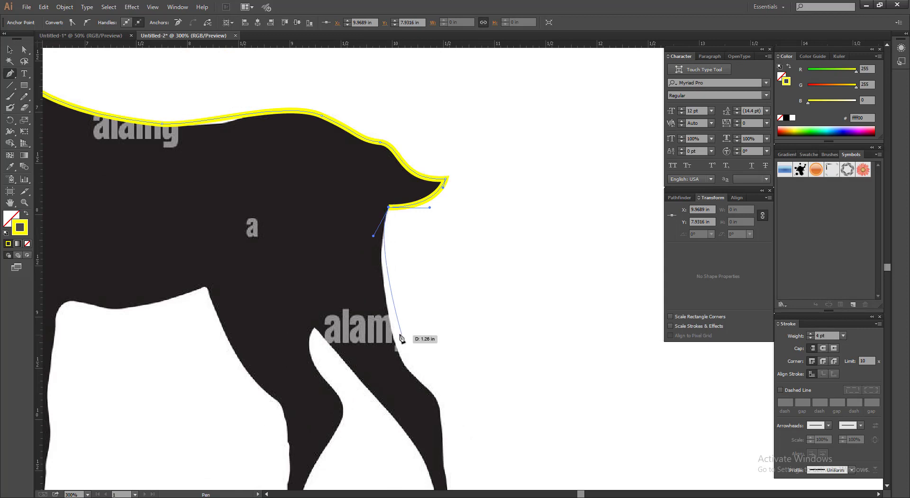
drag(390, 323, 396, 337)
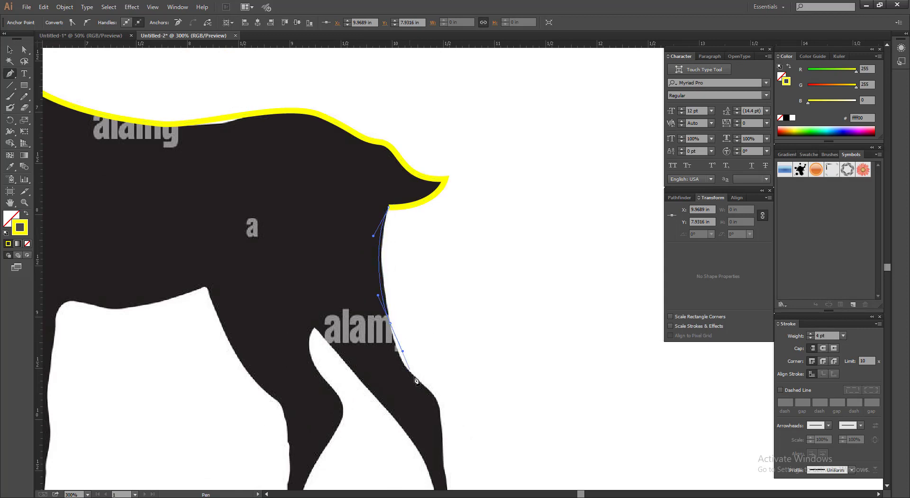
key(ctrl+z)
drag(301, 160, 521, 428)
drag(521, 414, 492, 386)
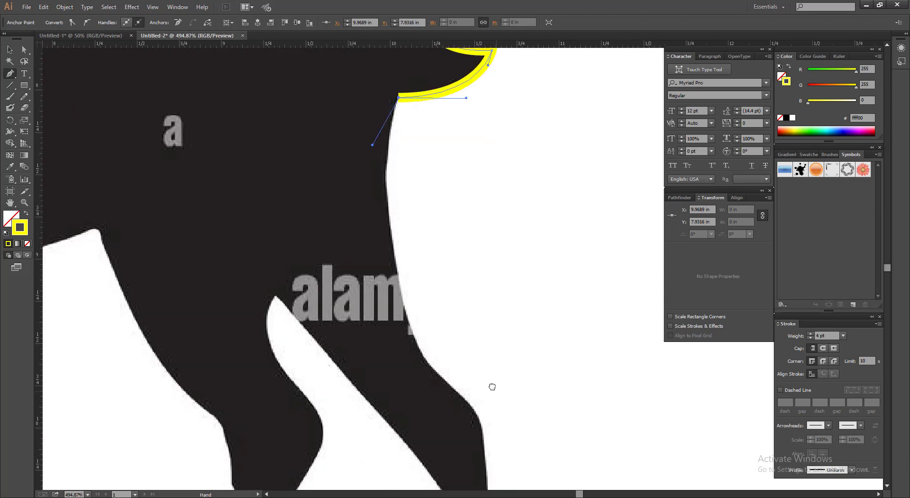
key(ctrl+minus)
drag(385, 297, 407, 335)
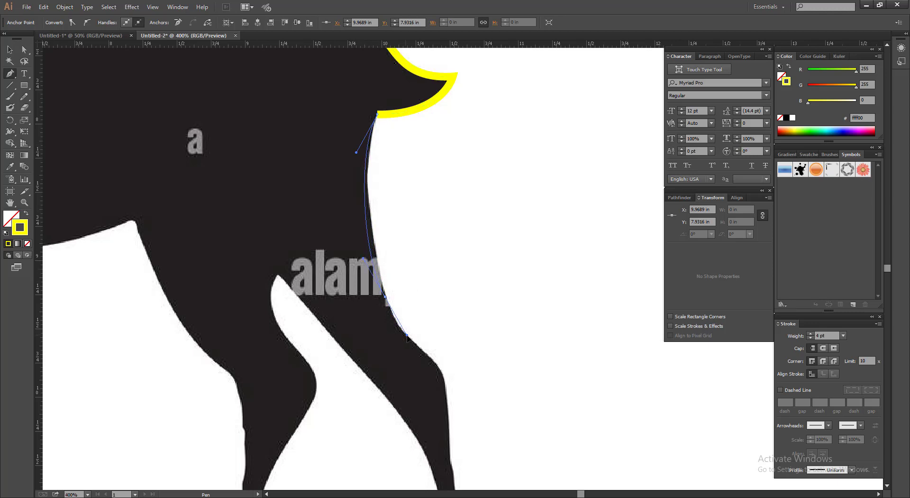
Continue the path around the rear hind leg's hock and partway down its outer shin.
drag(470, 404, 422, 264)
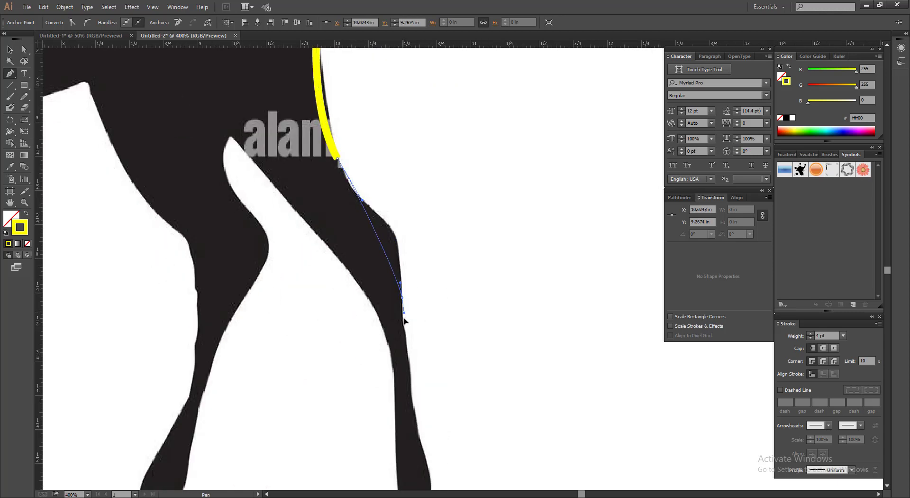
drag(402, 297, 408, 392)
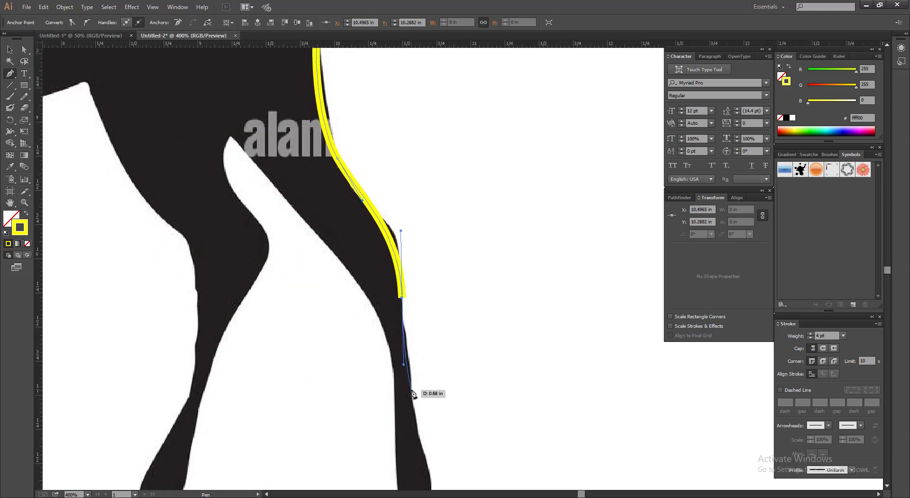
click(411, 390)
scroll(428, 270, down, 3)
Start a separate path at the top of the gap between the hind legs and curve it down the rear leg's inner edge.
drag(294, 108, 542, 367)
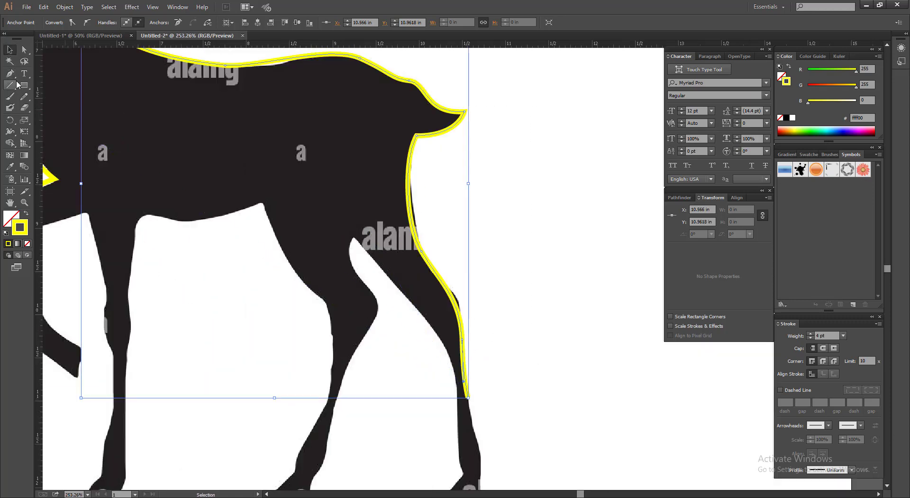
drag(249, 95, 561, 362)
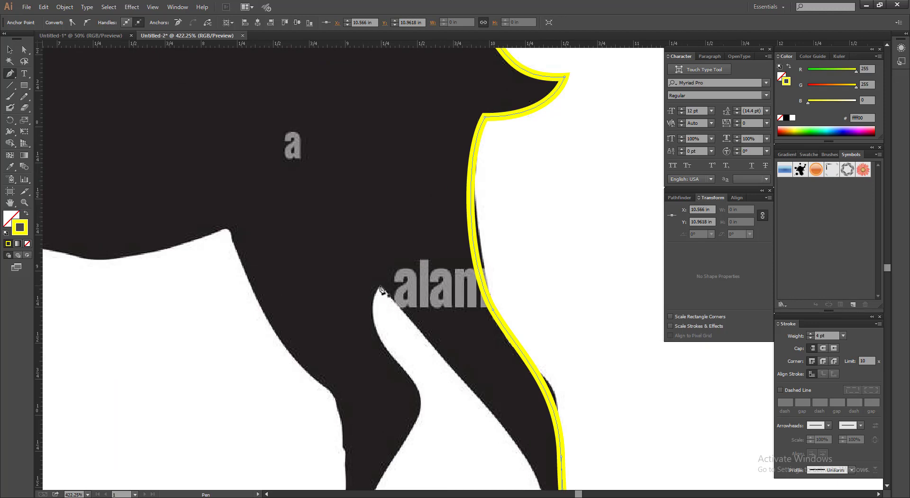
click(379, 287)
drag(416, 339, 368, 150)
drag(458, 241, 500, 358)
key(ctrl+z)
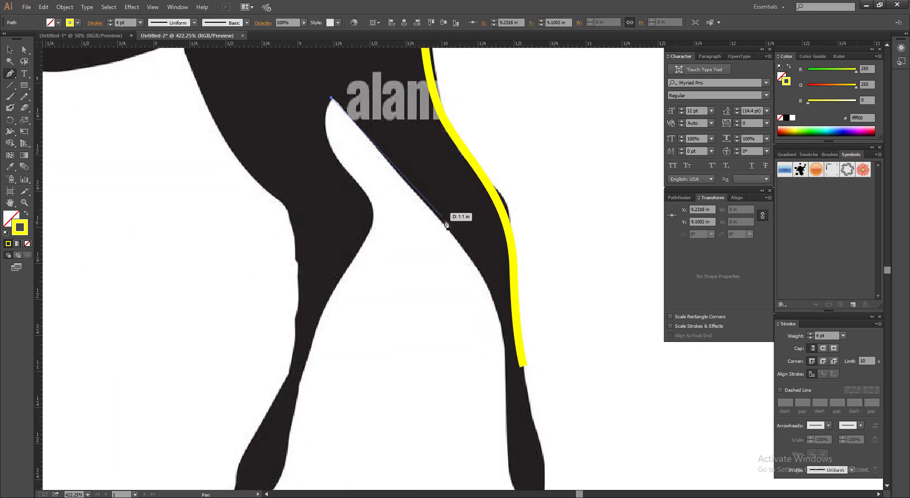
drag(460, 248, 491, 306)
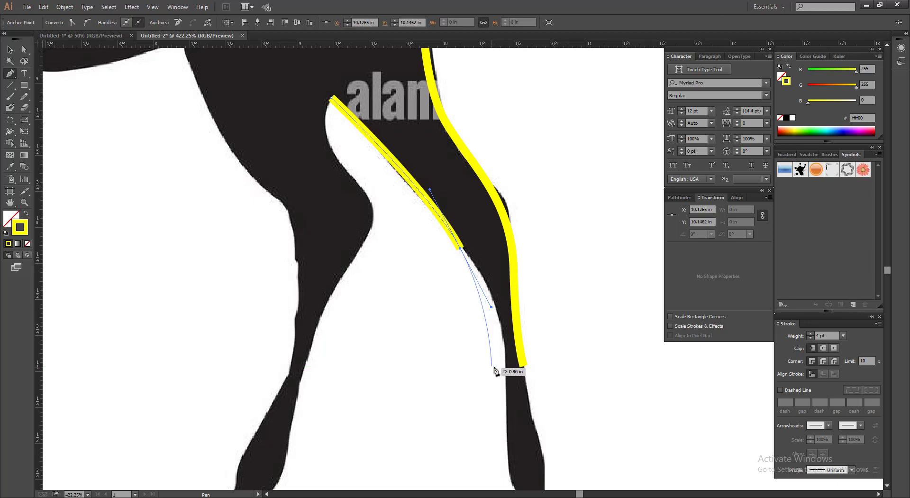
Extend the inner-leg path down to the same level as the outer shin line, then deselect it.
mouse_move(496, 365)
mouse_down()
mouse_move(425, 388)
mouse_move(228, 378)
mouse_move(1, 74)
mouse_move(45, 86)
mouse_up()
key(ctrl+z)
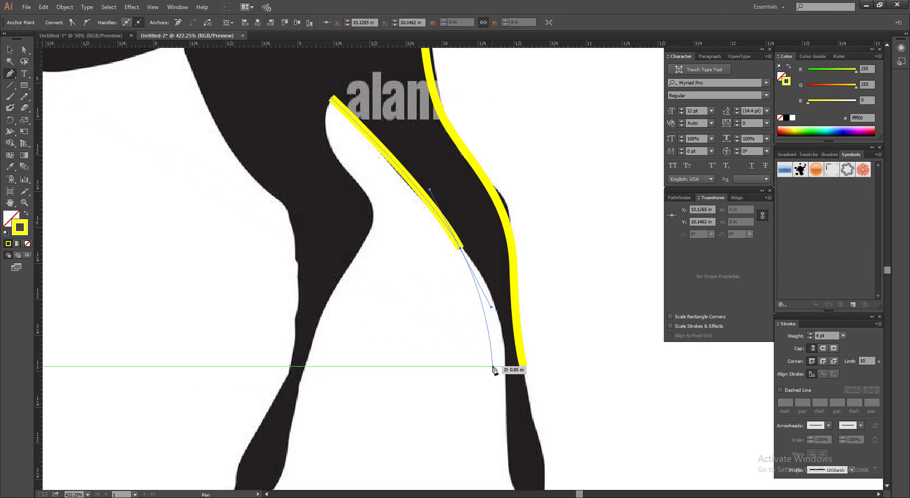
drag(493, 367, 494, 392)
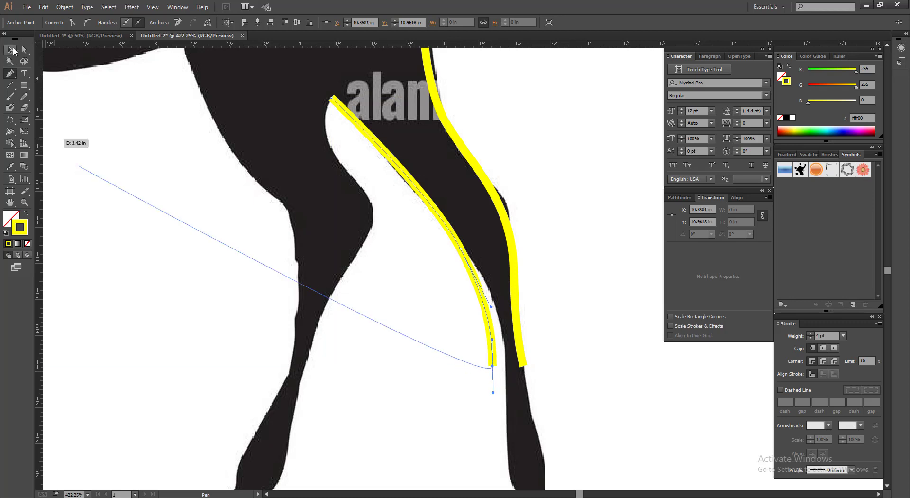
click(12, 49)
click(574, 187)
Resume the path from its upper end and trace the other hind leg's rear edge around the hock to mid-shin, then deselect.
key(ctrl+minus)
key(ctrl+minus)
key(ctrl+minus)
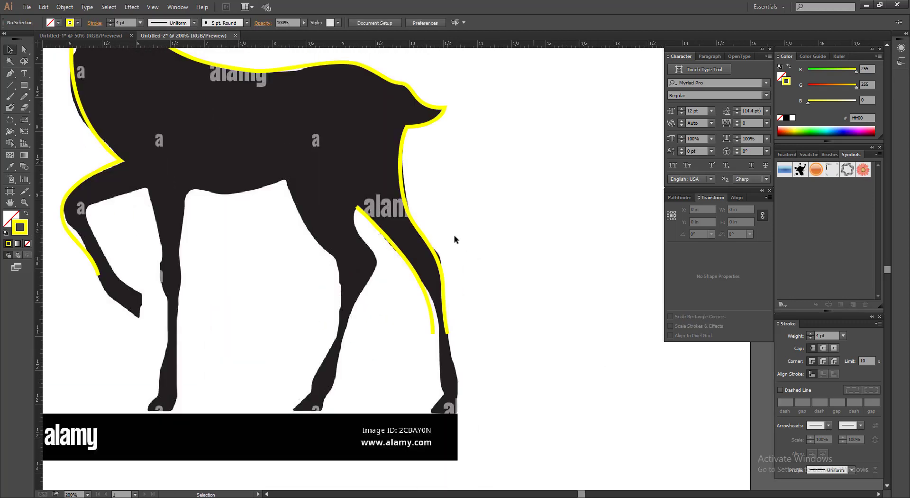
drag(244, 144, 565, 341)
key(p)
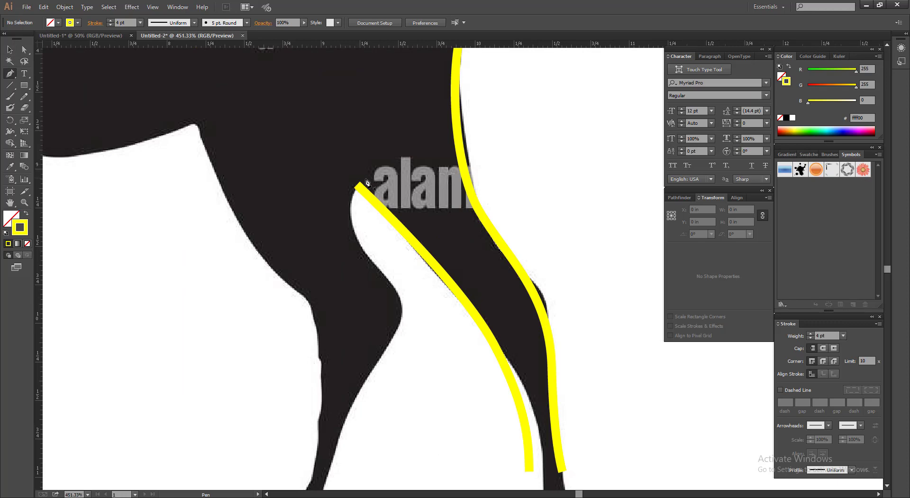
mouse_move(357, 185)
mouse_down()
mouse_move(371, 274)
mouse_move(396, 297)
mouse_up()
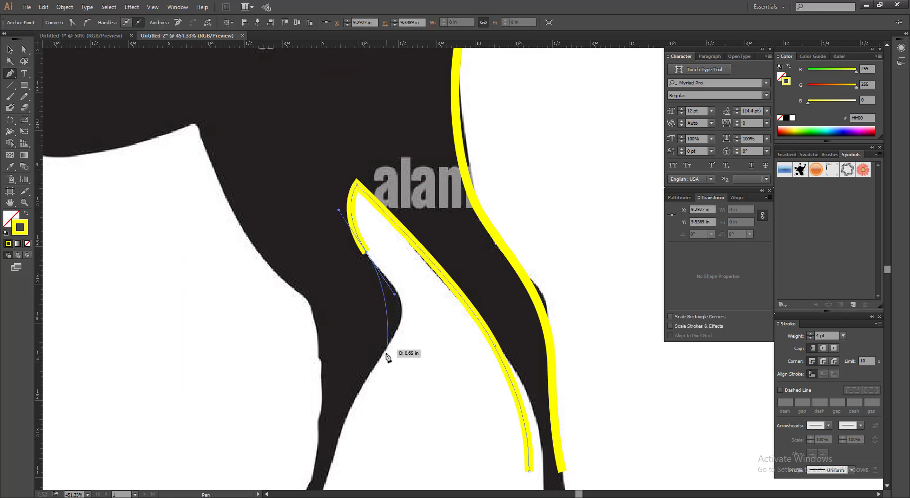
mouse_move(386, 355)
mouse_down()
mouse_move(351, 408)
mouse_move(431, 182)
mouse_up()
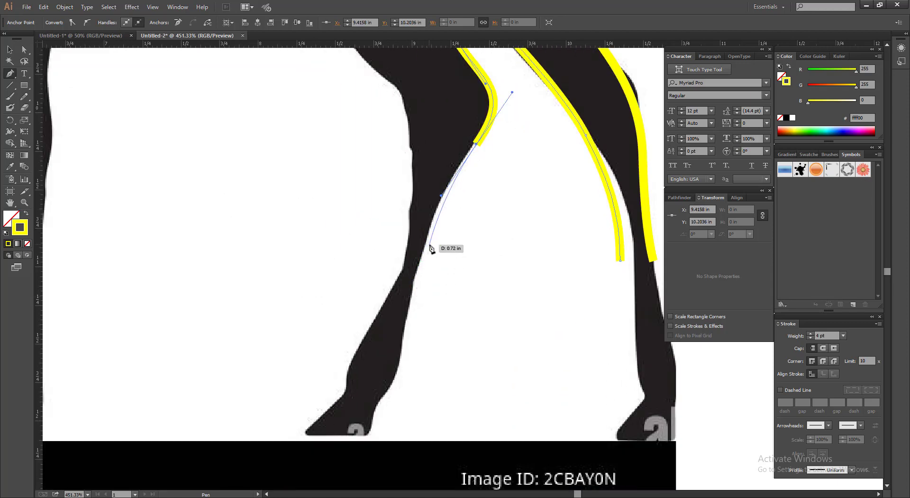
mouse_move(421, 262)
mouse_down()
mouse_move(616, 250)
mouse_move(621, 260)
mouse_move(427, 261)
mouse_move(411, 322)
mouse_up()
drag(443, 175, 456, 319)
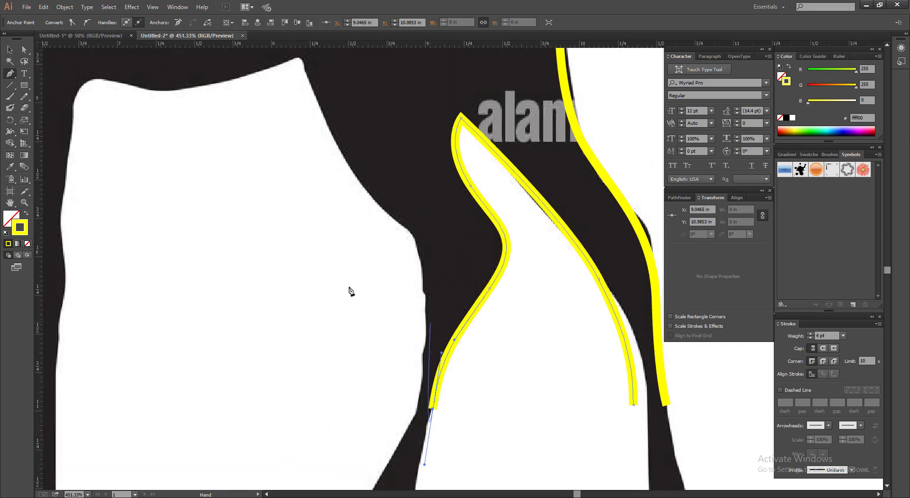
click(11, 50)
Draw a new path from the belly corner down the front edge of that hind leg to mid-shin, then deselect it.
key(p)
click(300, 58)
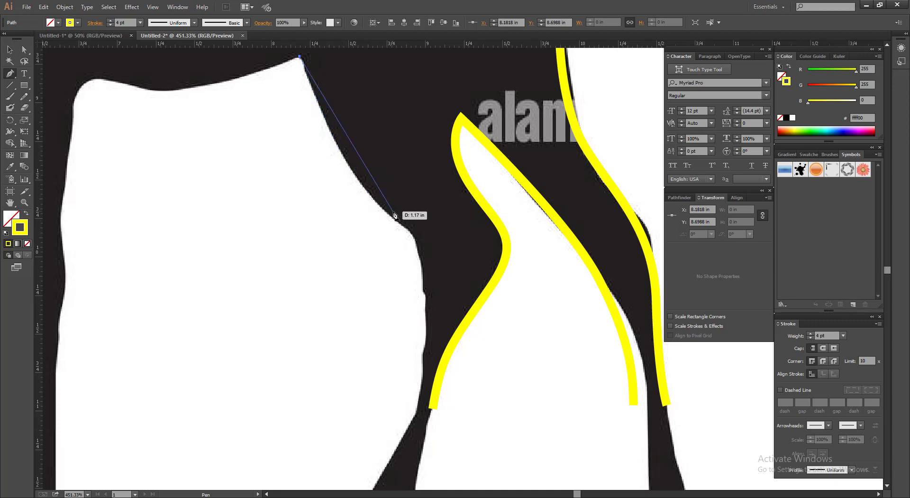
drag(338, 152, 371, 196)
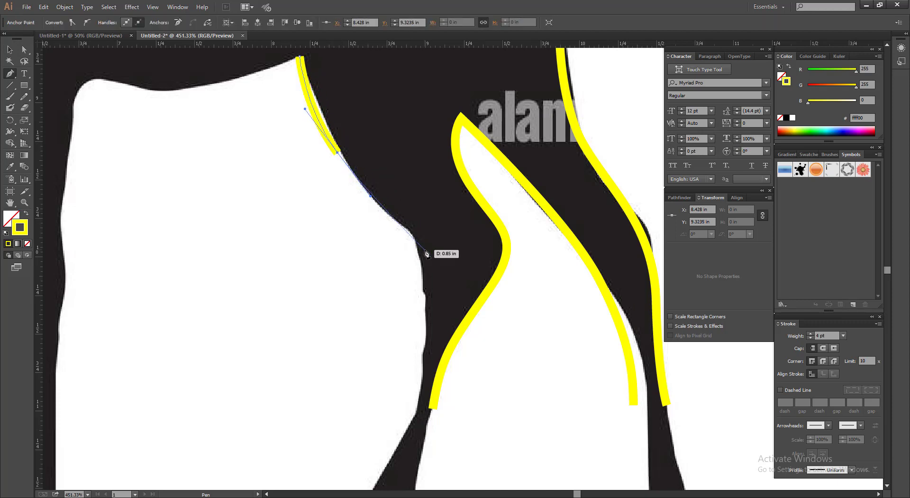
drag(424, 260, 425, 305)
drag(411, 401, 414, 279)
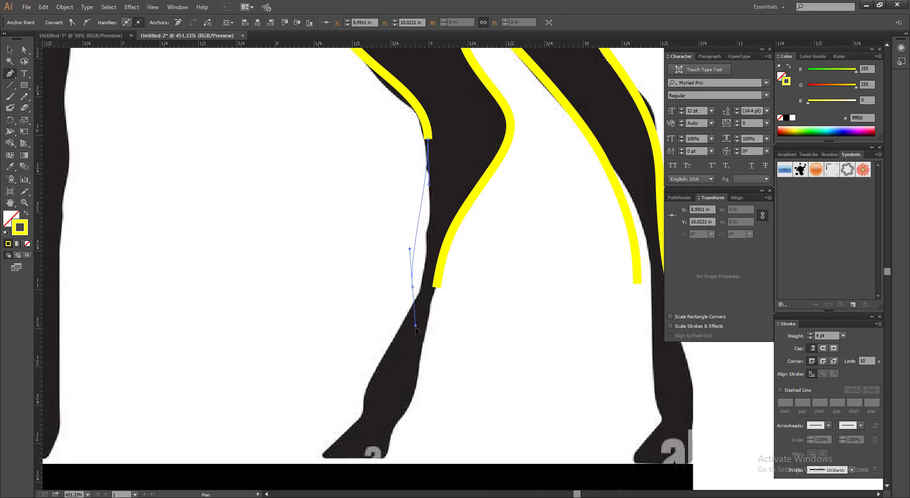
drag(417, 339, 418, 339)
click(10, 50)
click(321, 199)
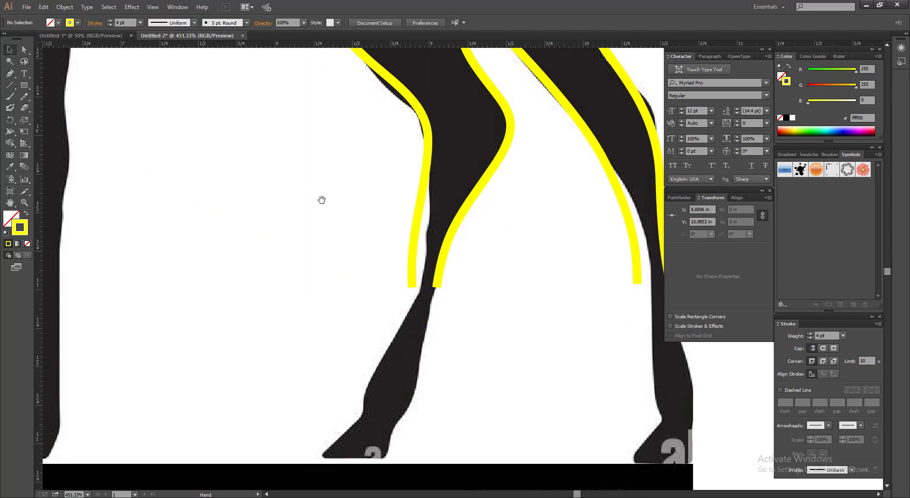
Resume the path from its upper end at the belly corner and curve it along the belly toward the standing front leg.
scroll(324, 200, down, 3)
drag(311, 207, 313, 308)
drag(294, 265, 341, 265)
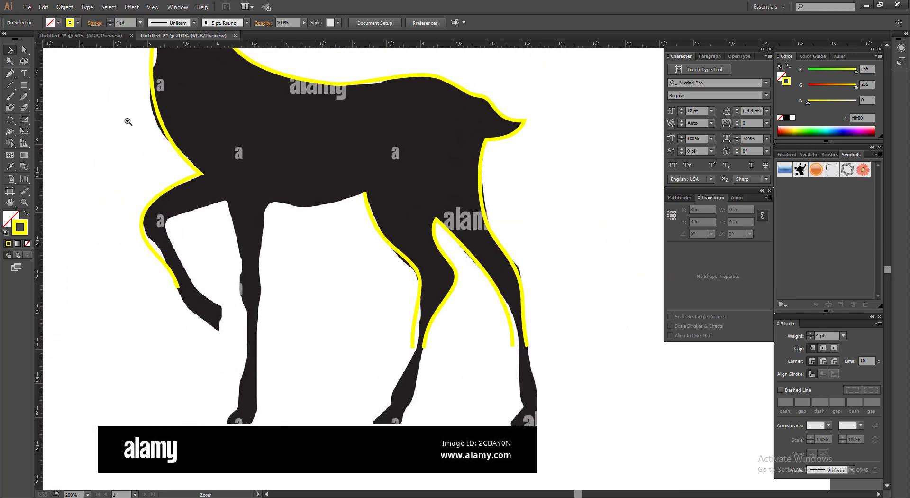
drag(162, 131, 479, 305)
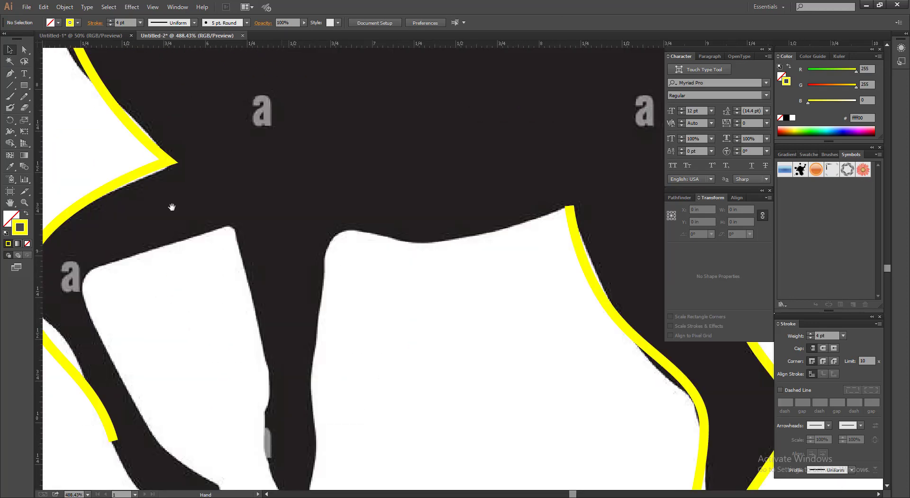
click(570, 205)
drag(456, 242, 411, 247)
click(342, 233)
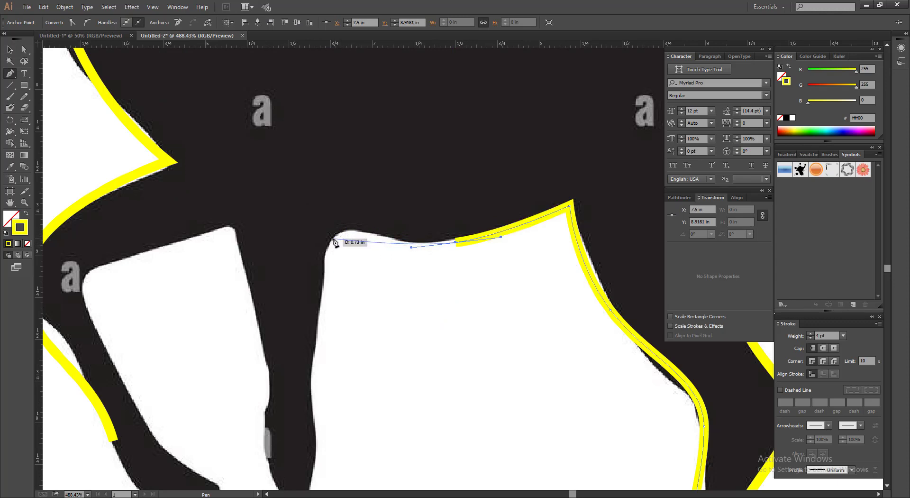
mouse_move(331, 241)
mouse_down()
mouse_move(313, 285)
mouse_move(317, 345)
mouse_up()
key(ctrl+z)
Continue the path down the standing front leg's rear edge, ending it level with the hind leg lines.
scroll(335, 377, down, 3)
scroll(344, 249, down, 6)
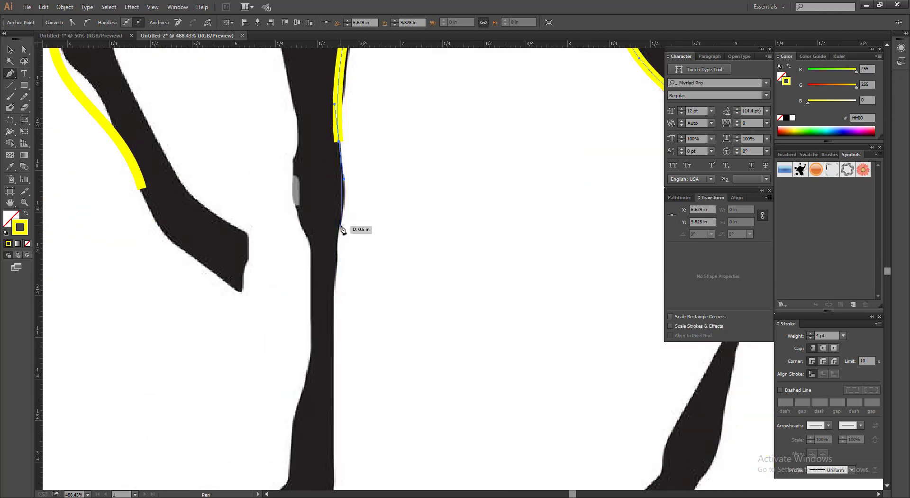
drag(345, 230, 159, 241)
drag(169, 314, 224, 244)
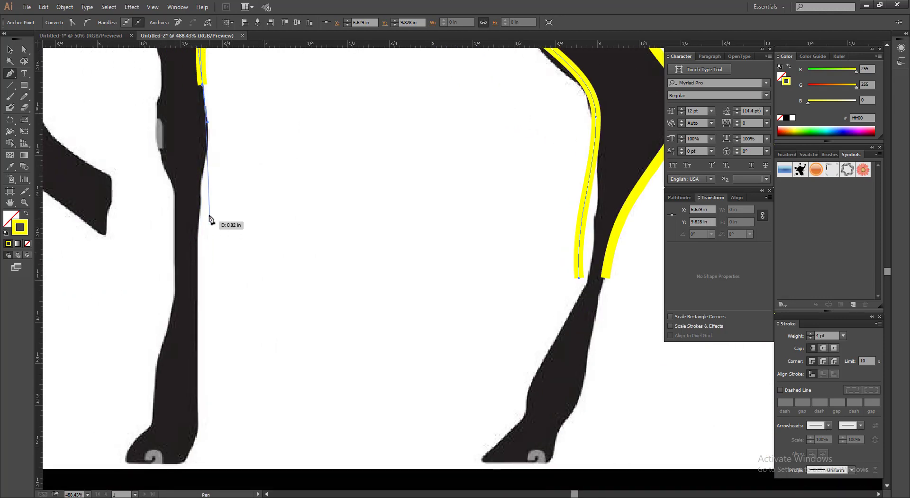
drag(200, 190, 200, 276)
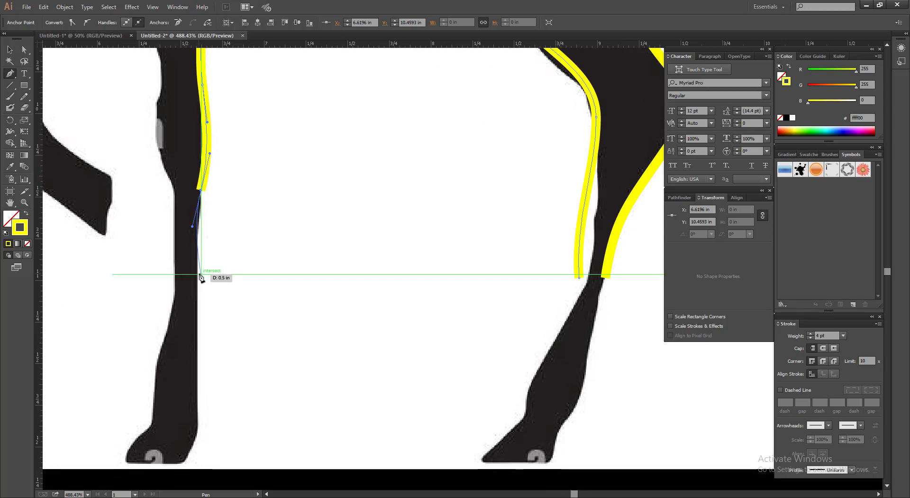
click(201, 274)
drag(202, 210, 259, 305)
scroll(224, 207, down, 2)
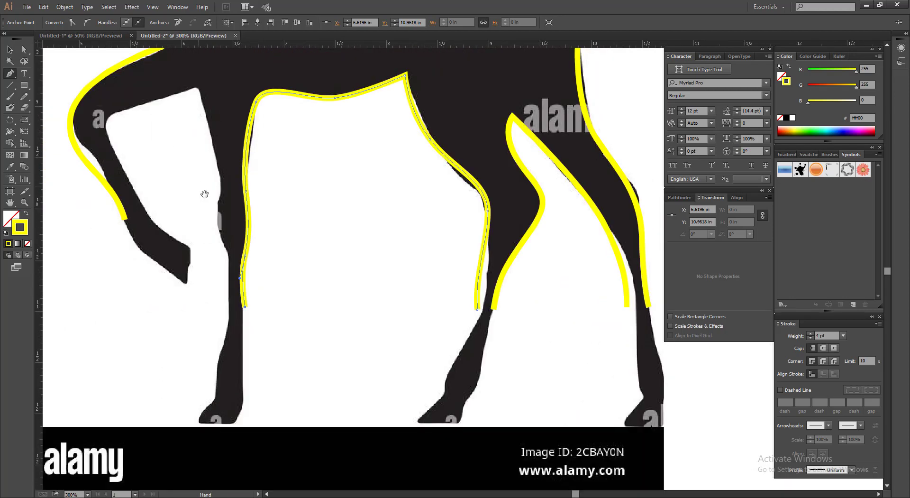
Deselect the belly path and start a new path on the raised front leg's inner edge, curving it up from the lower end toward the knee.
drag(204, 194, 264, 301)
click(27, 74)
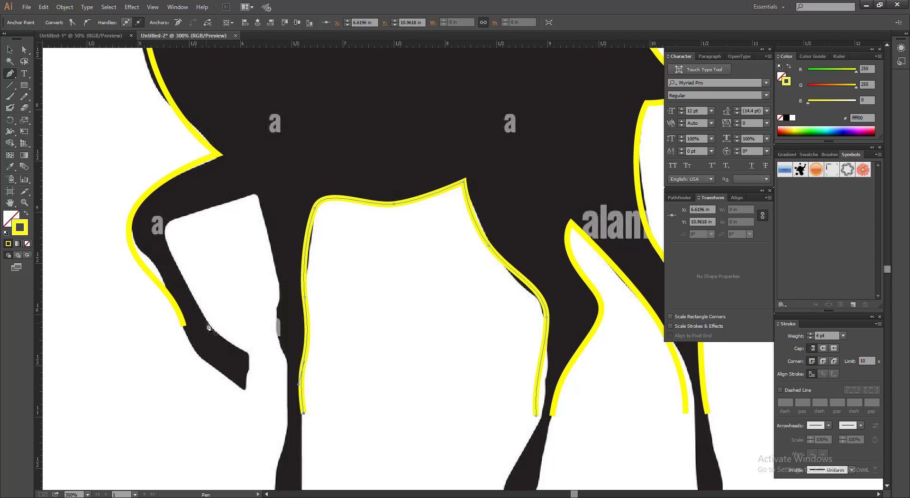
drag(138, 240, 362, 379)
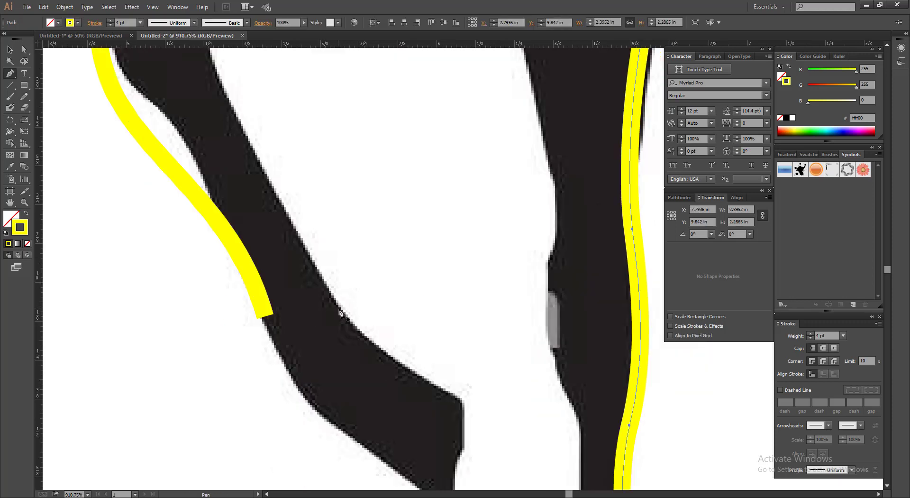
click(347, 317)
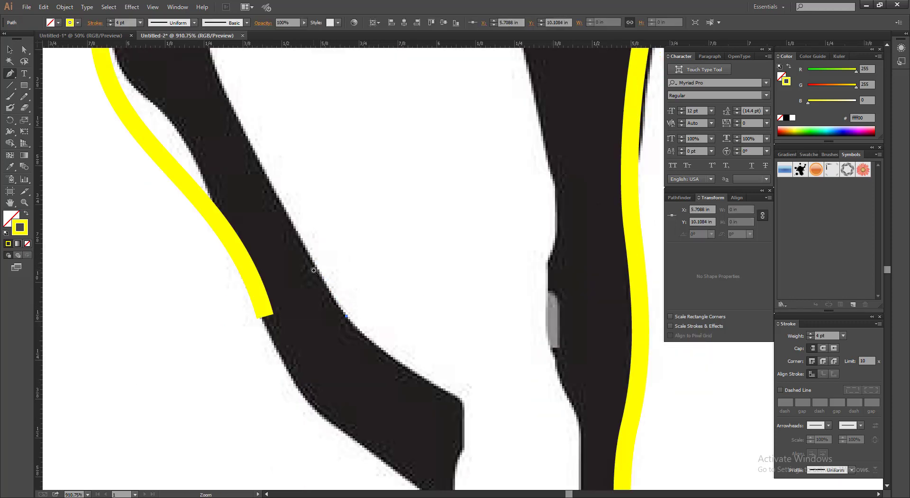
scroll(314, 272, down, 2)
drag(326, 349, 341, 460)
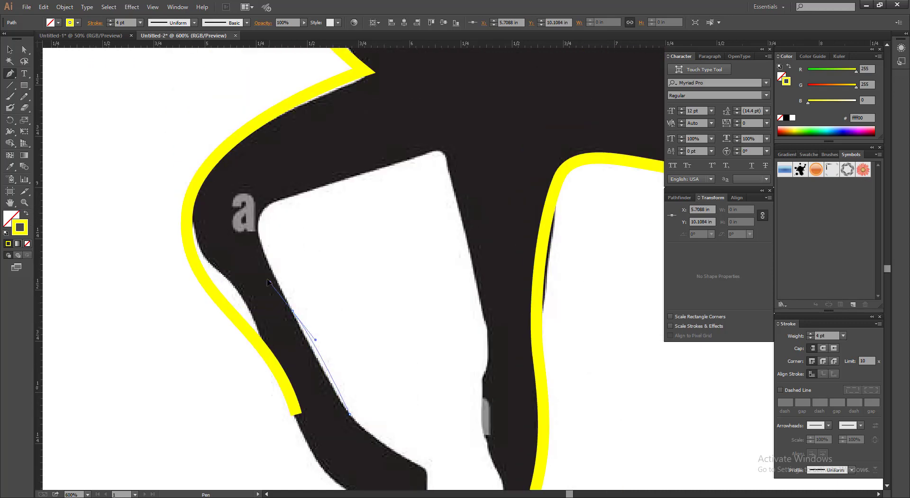
drag(268, 280, 244, 246)
drag(287, 197, 311, 189)
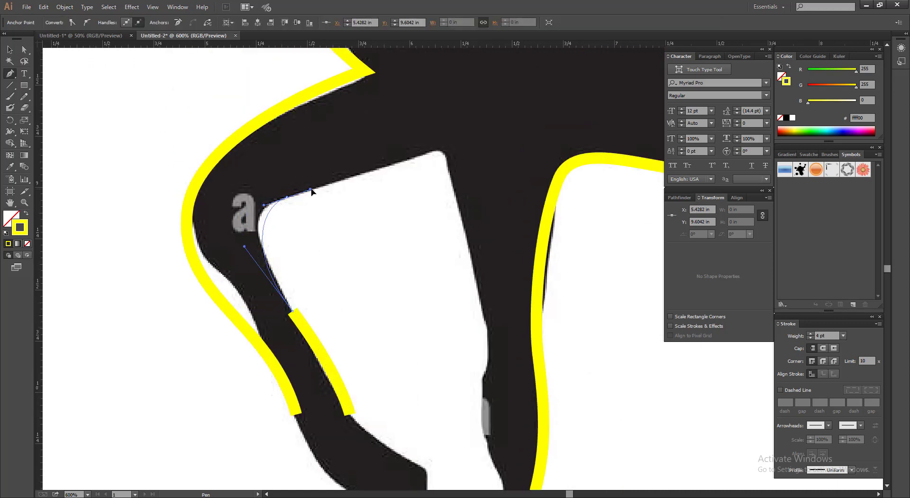
drag(449, 162, 460, 172)
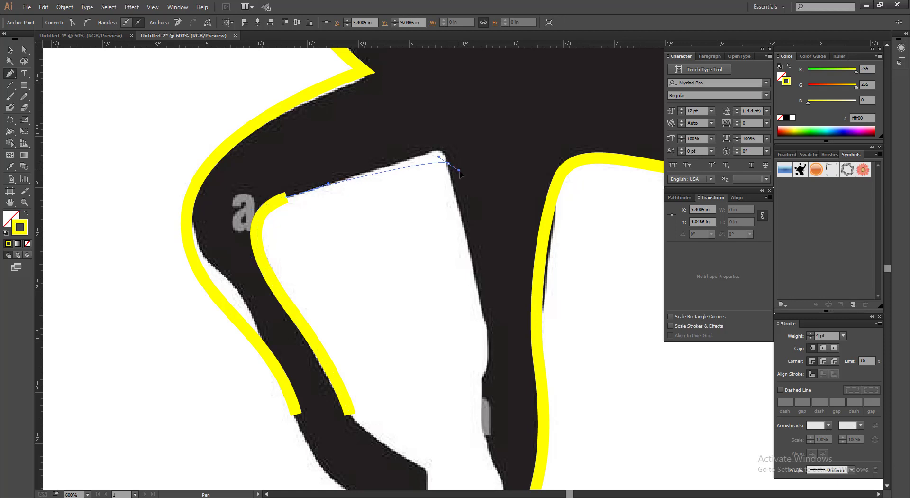
key(ctrl)
key(ctrl+z)
key(ctrl+z)
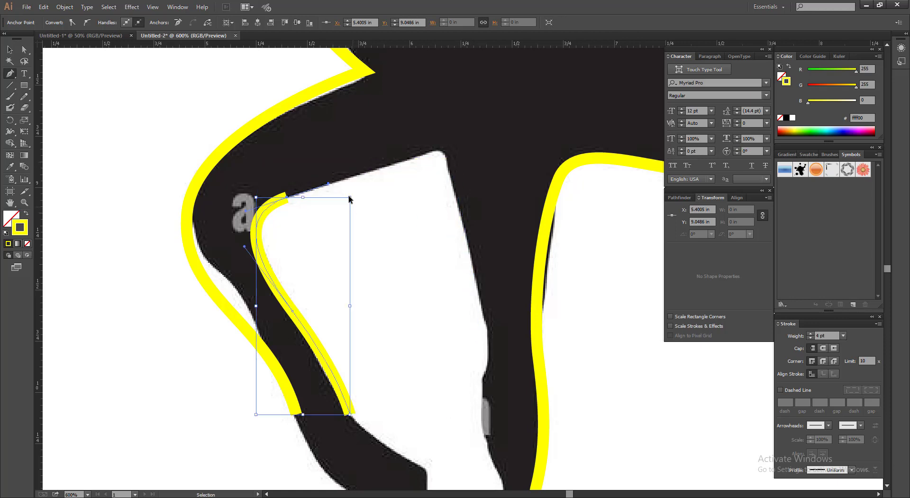
drag(275, 202, 296, 192)
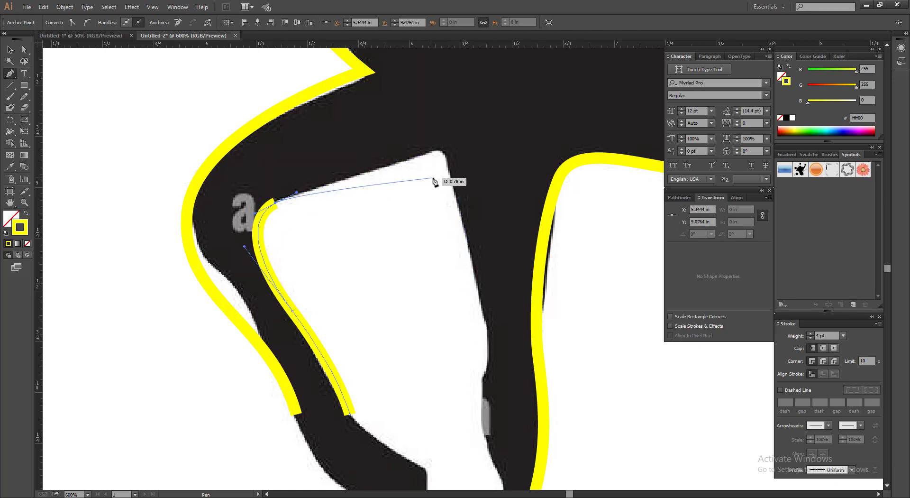
drag(452, 178, 470, 204)
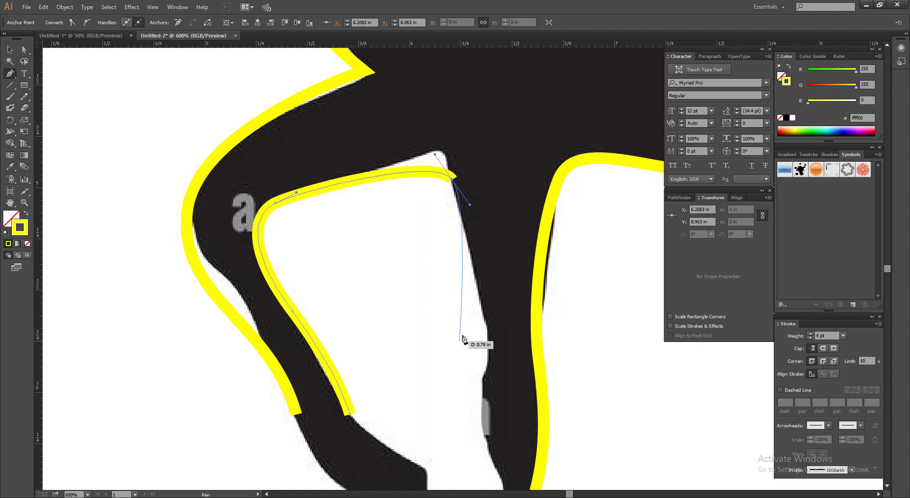
key(ctrl+z)
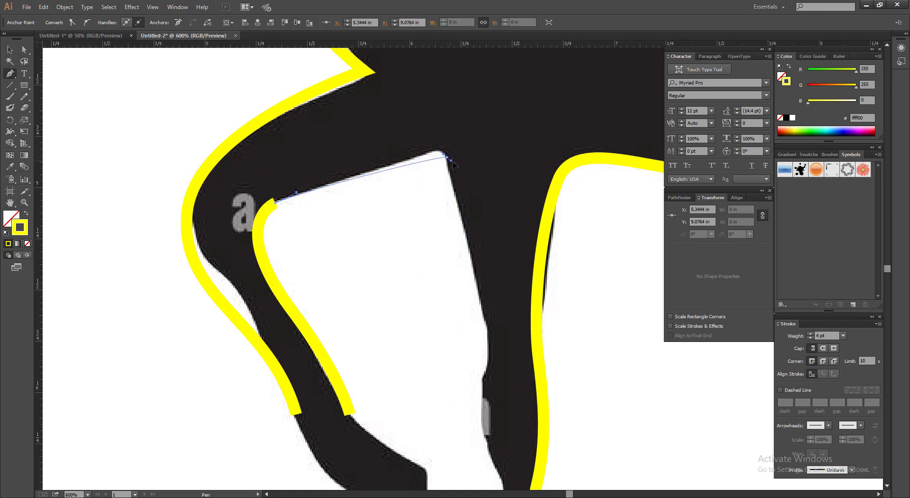
drag(464, 175, 466, 177)
key(ctrl+z)
key(ctrl+z)
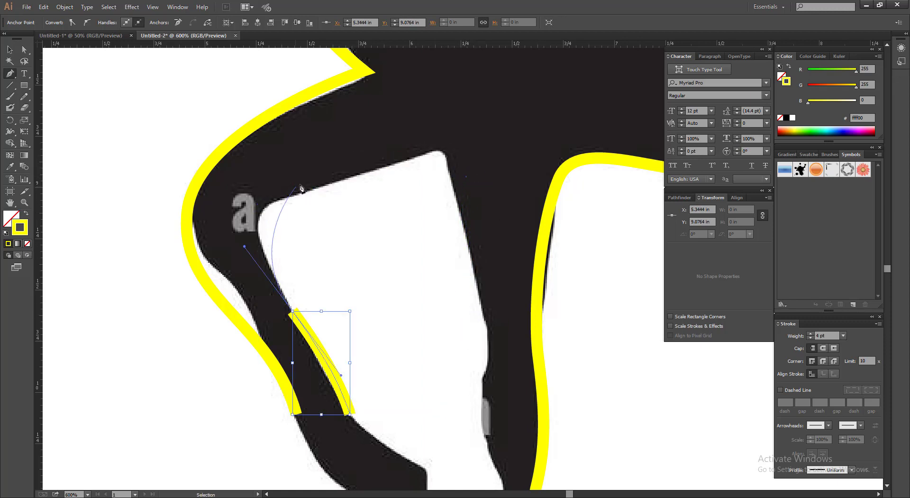
Continue the path around the inner knee and down the standing front leg's front edge, ending level with its rear line, and deselect it.
drag(287, 200, 329, 175)
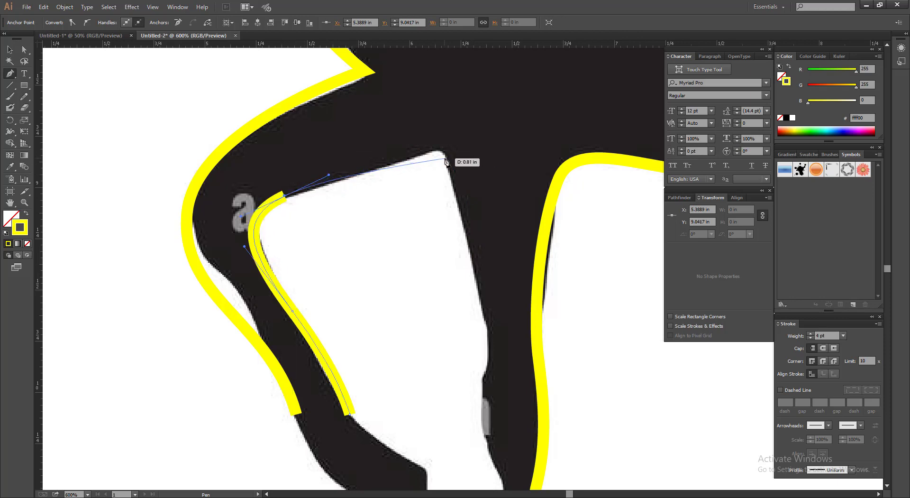
drag(445, 156, 453, 178)
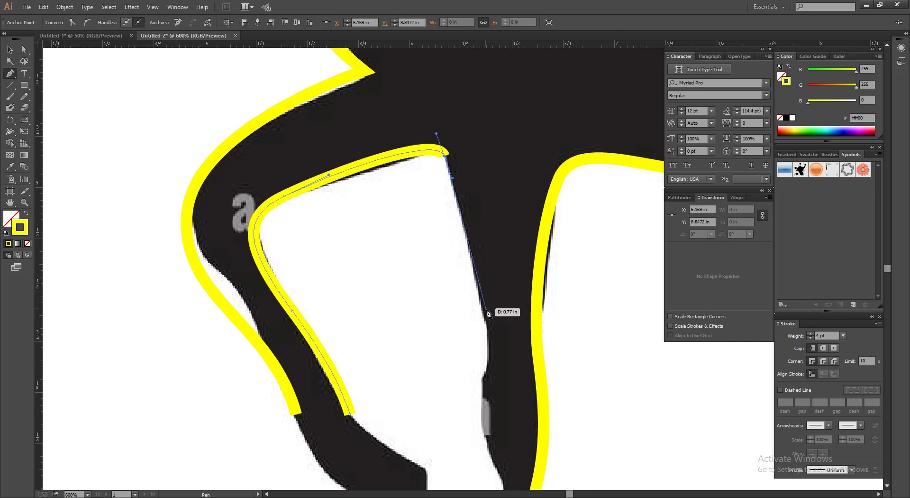
drag(487, 337, 448, 266)
key(space)
drag(485, 317, 501, 359)
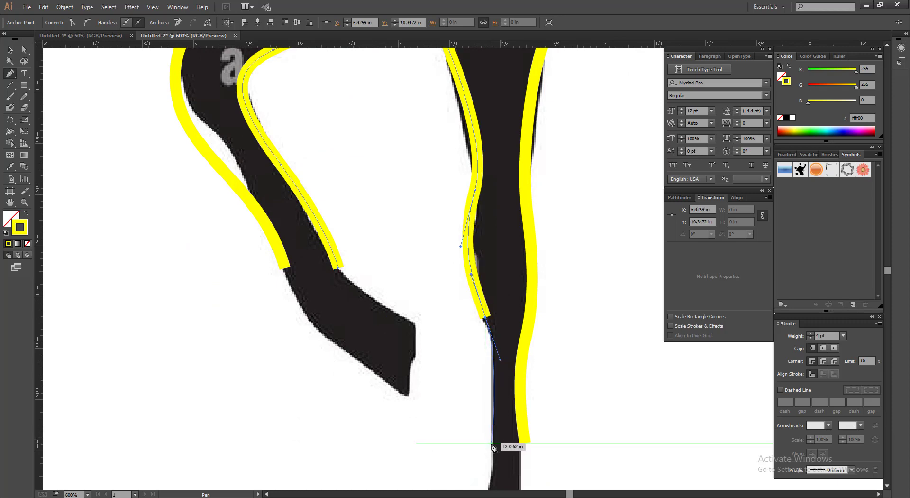
click(493, 443)
key(ctrl+minus)
key(ctrl+minus)
key(ctrl+minus)
key(space)
drag(491, 284, 345, 353)
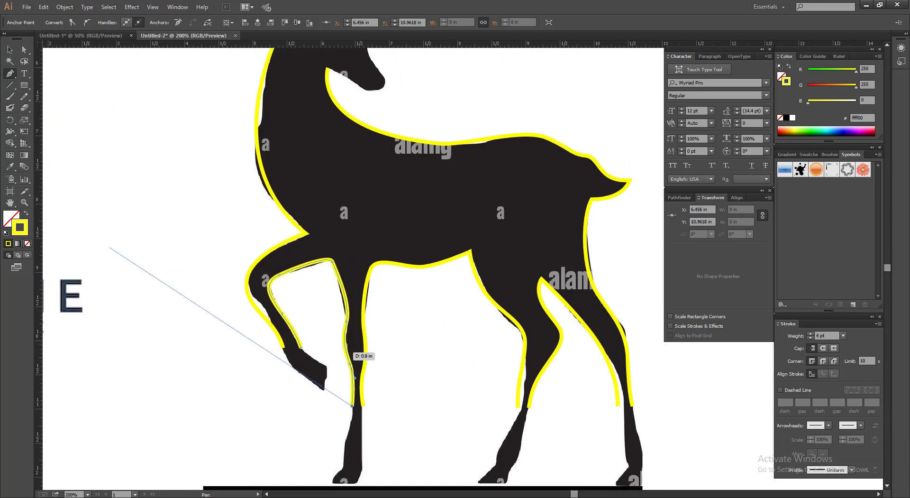
click(11, 51)
click(192, 124)
Resume the neck path from its upper end and curve it along the ear's lower edge to the ear tip.
key(space)
drag(461, 111, 474, 163)
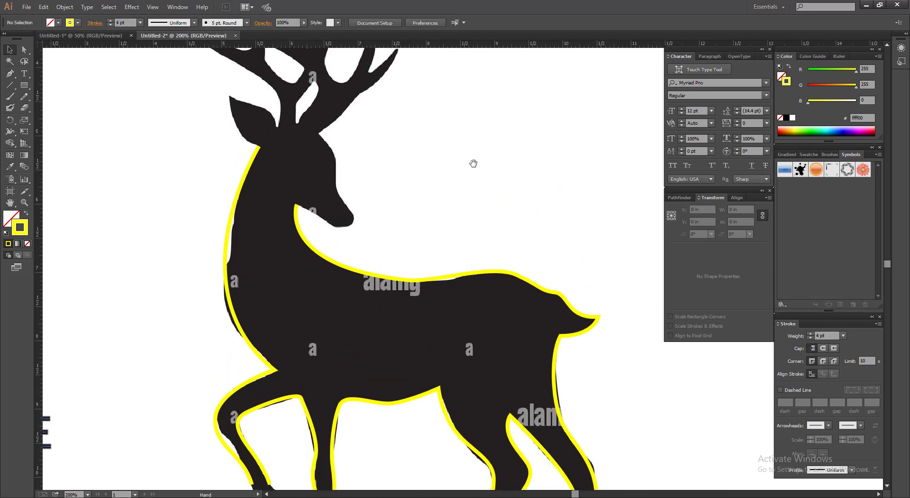
drag(195, 85, 344, 269)
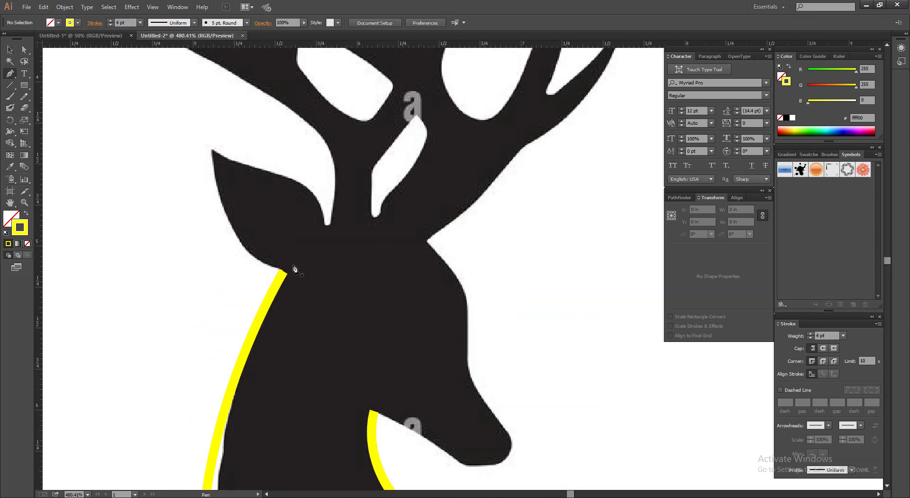
click(283, 271)
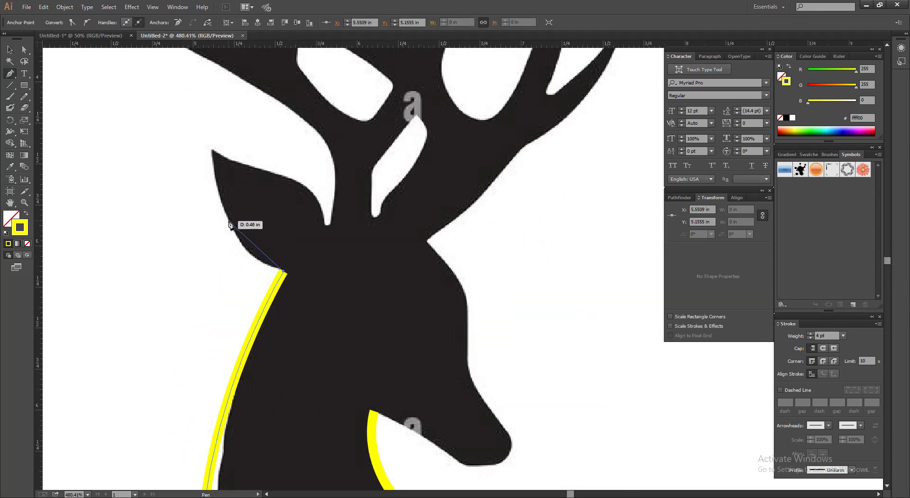
key(space)
drag(212, 165, 237, 179)
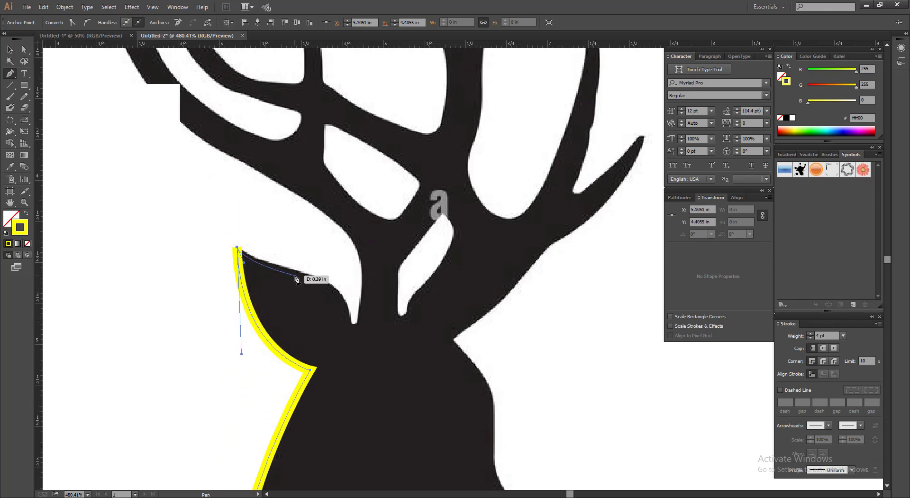
drag(309, 277, 330, 280)
drag(358, 330, 362, 348)
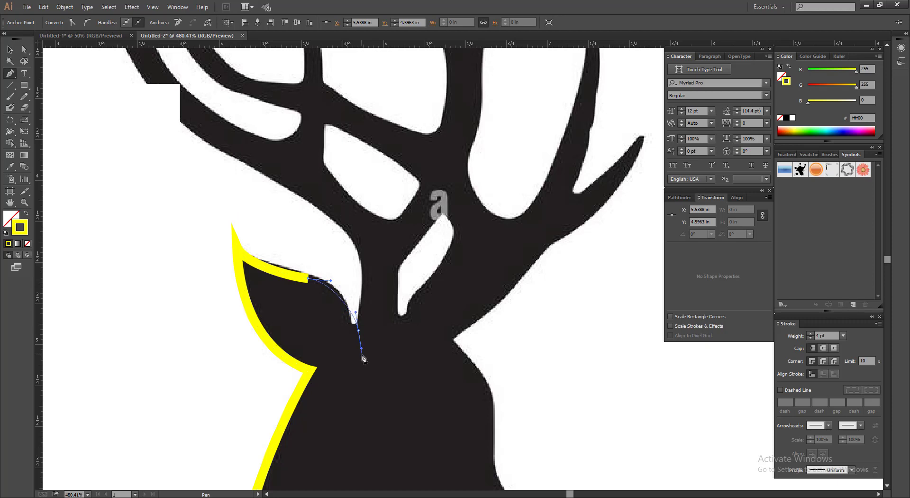
key(ctrl+z)
key(ctrl+z)
key(ctrl+z)
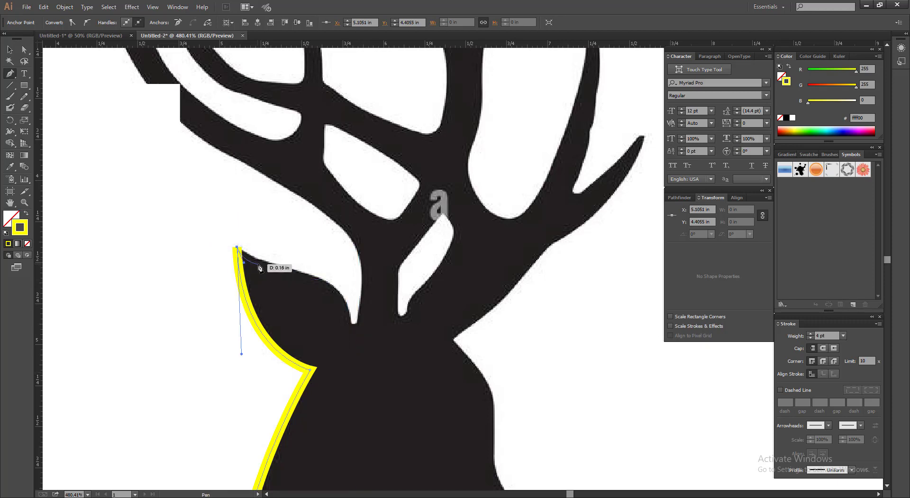
Redraw the ear tip point, trace the ear's upper edge down to its inner base, and deselect the path.
drag(240, 248, 235, 131)
drag(253, 268, 255, 268)
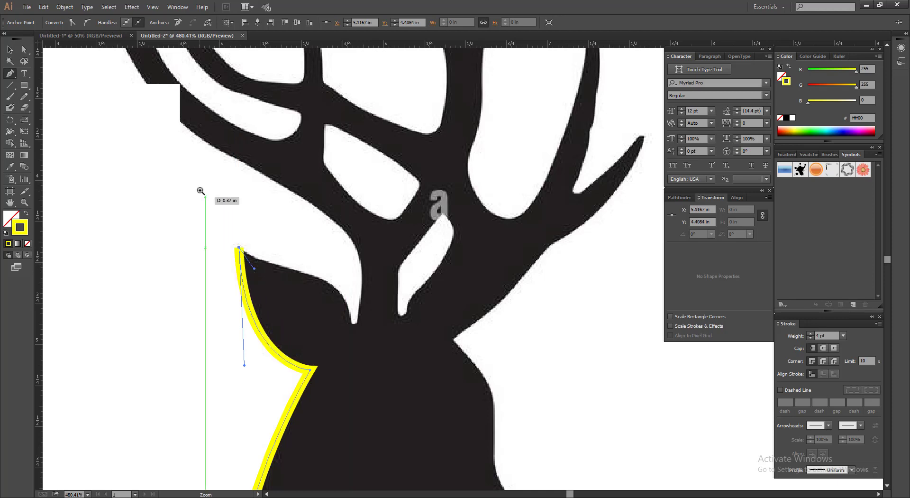
drag(202, 192, 491, 369)
drag(393, 257, 442, 259)
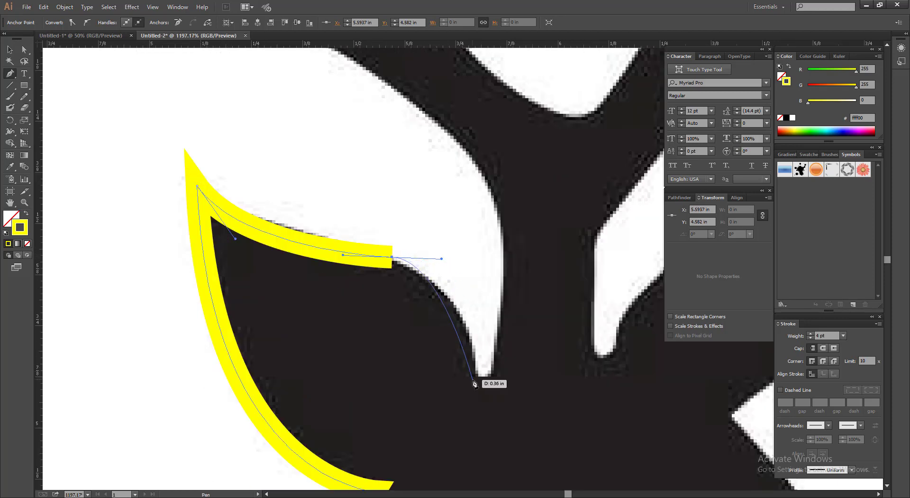
drag(483, 378, 481, 440)
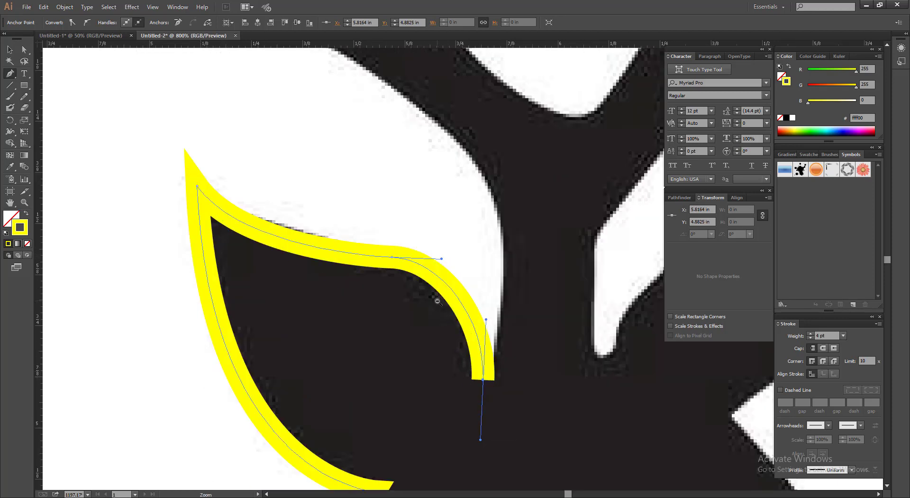
key(ctrl+minus)
key(ctrl+minus)
key(ctrl+minus)
key(v)
click(260, 167)
Refine the ear's upper curve by adjusting the direction handles of its middle anchor point, and deselect the path.
drag(390, 225, 478, 325)
ctrl+click(401, 309)
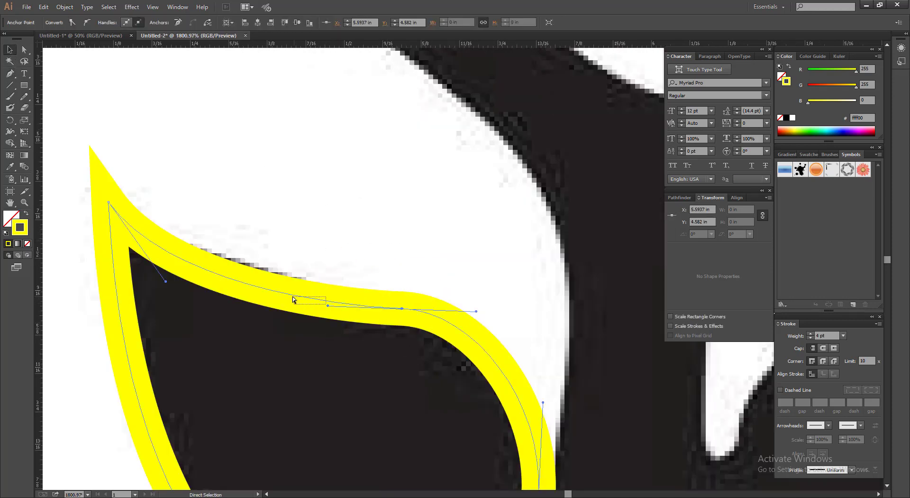
drag(294, 298, 293, 297)
drag(340, 267, 412, 357)
drag(328, 306, 287, 295)
click(479, 320)
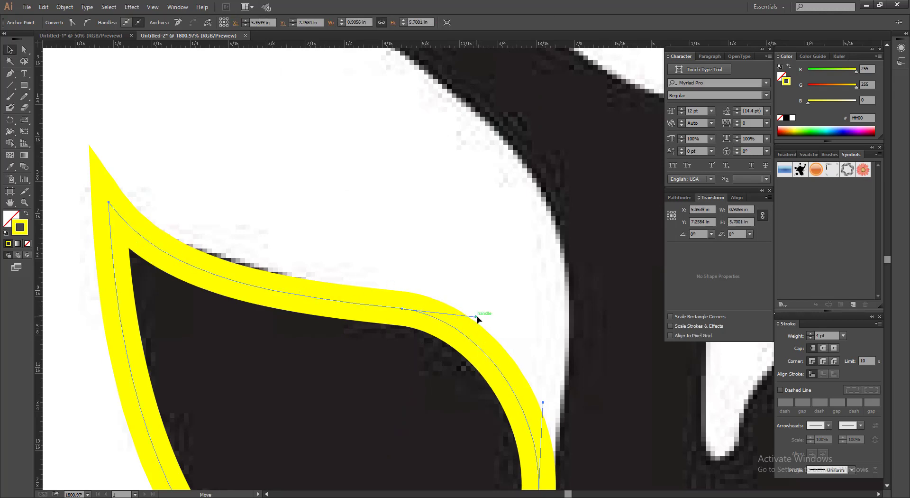
drag(476, 317, 405, 317)
ctrl+click(465, 276)
Resume the path from the ear's inner base and curve it up the adjacent edge of the antler stem.
scroll(429, 289, down, 4)
drag(392, 249, 242, 274)
scroll(214, 220, down, 2)
scroll(273, 370, up, 2)
drag(273, 375, 420, 396)
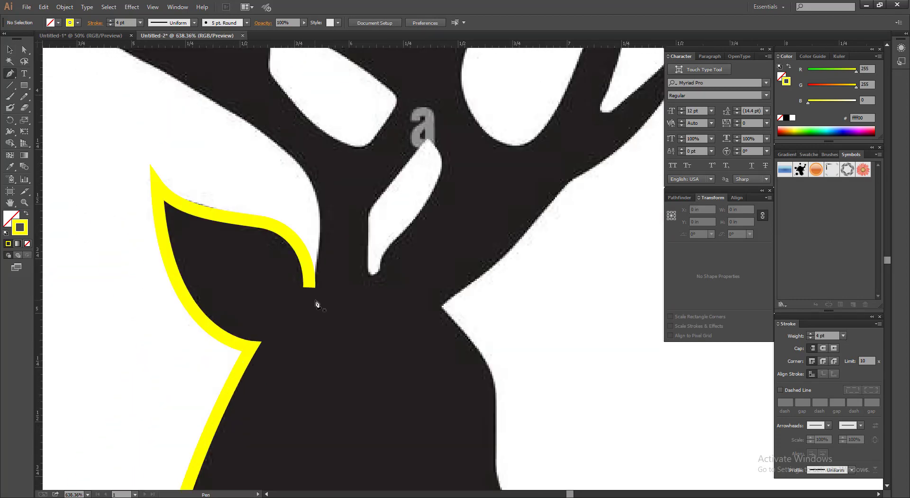
click(309, 287)
drag(319, 236, 344, 352)
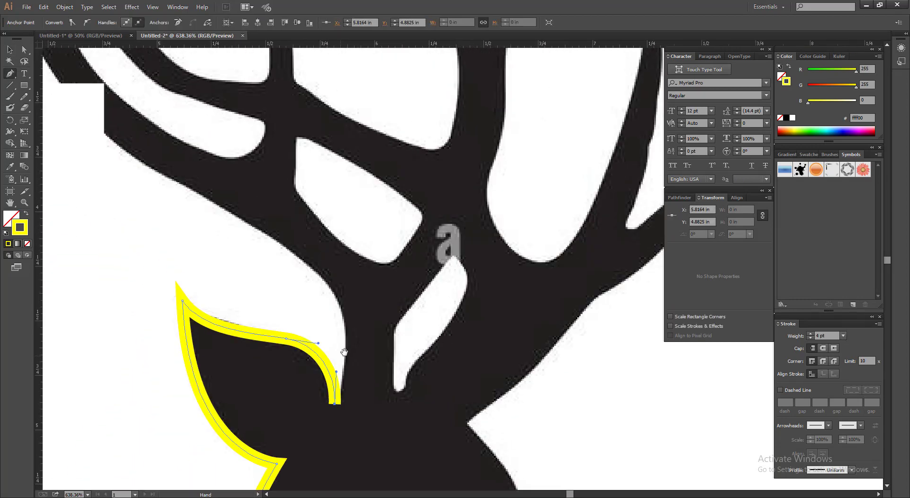
drag(345, 318, 340, 308)
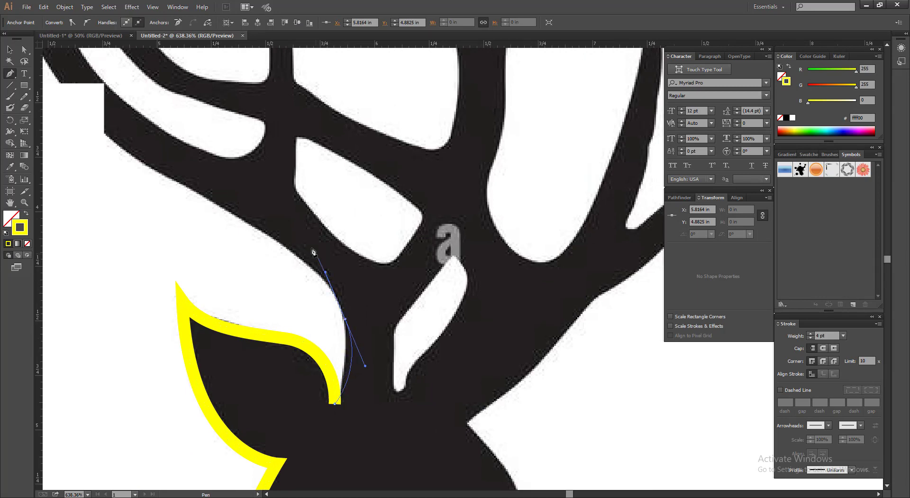
Extend the path along the lower edge of the outermost antler branch to a tip, making that point a corner.
drag(240, 216, 425, 353)
drag(345, 310, 250, 258)
scroll(282, 264, down, 3)
drag(392, 335, 406, 368)
drag(263, 223, 571, 423)
click(279, 248)
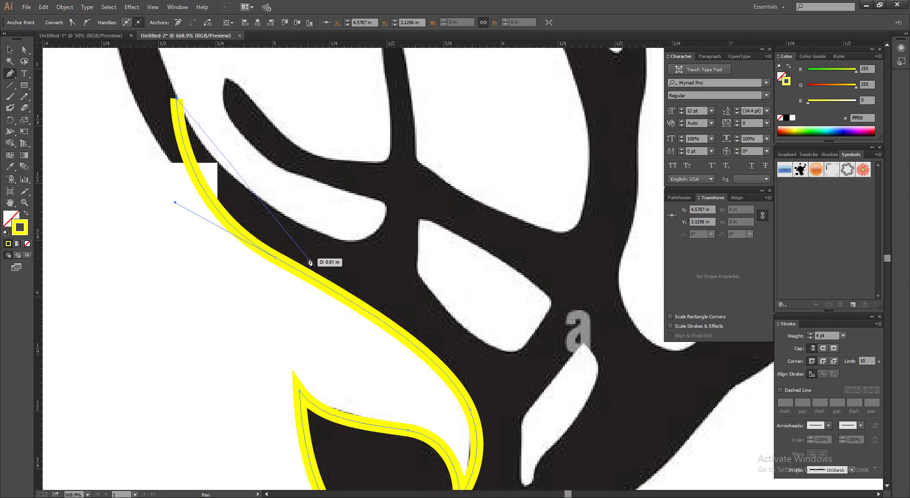
Trace back along the outermost branch's inner edge and curve the path up to the tip of a second antler tine.
drag(319, 233, 426, 267)
drag(381, 244, 452, 407)
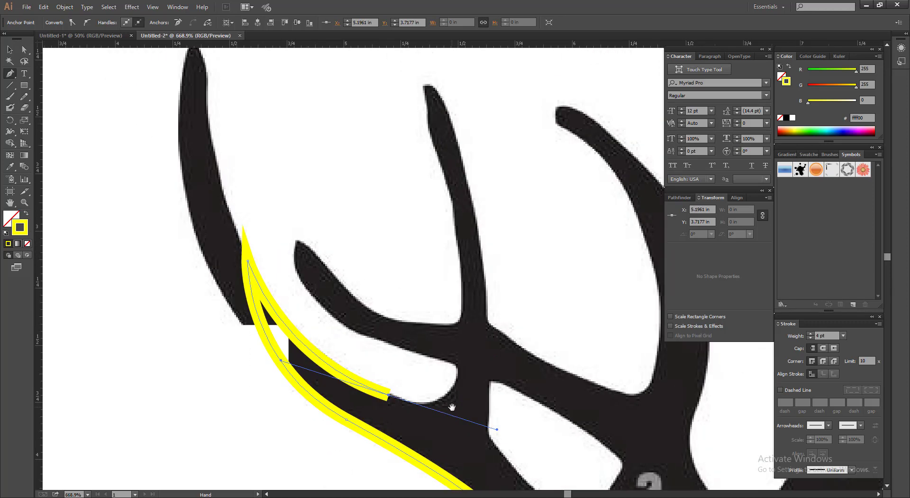
drag(458, 214, 493, 409)
Bring the path down the second tine and around the enclosed antler opening, rising to a third tine tip inside the main branch.
drag(497, 448, 433, 269)
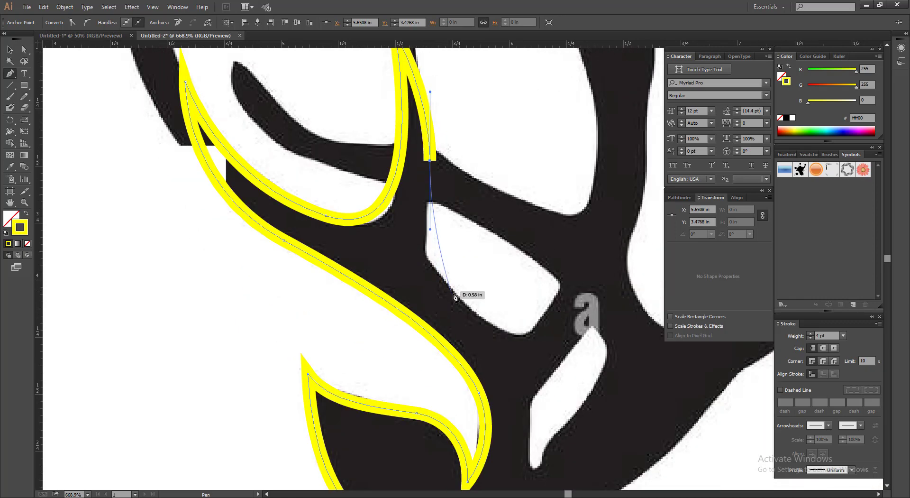
drag(456, 297, 502, 331)
drag(574, 315, 480, 358)
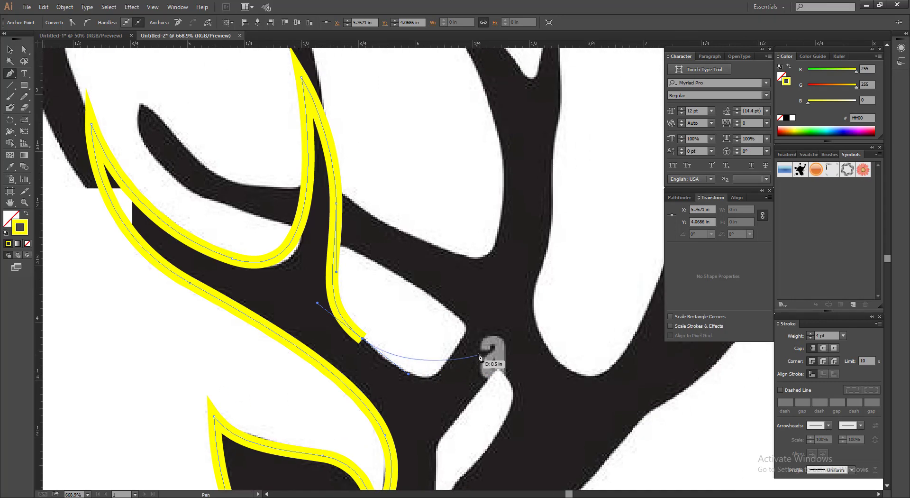
drag(495, 309, 516, 254)
click(517, 176)
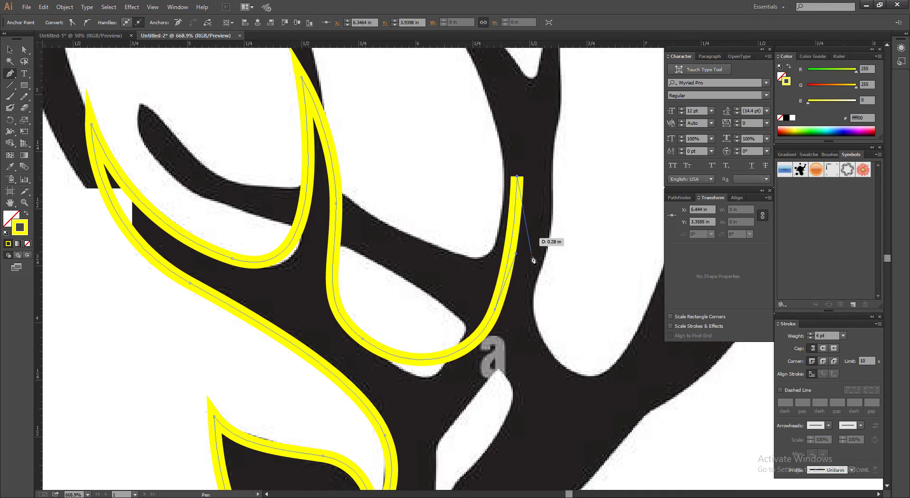
drag(528, 292, 518, 329)
drag(456, 385, 396, 259)
drag(377, 324, 385, 400)
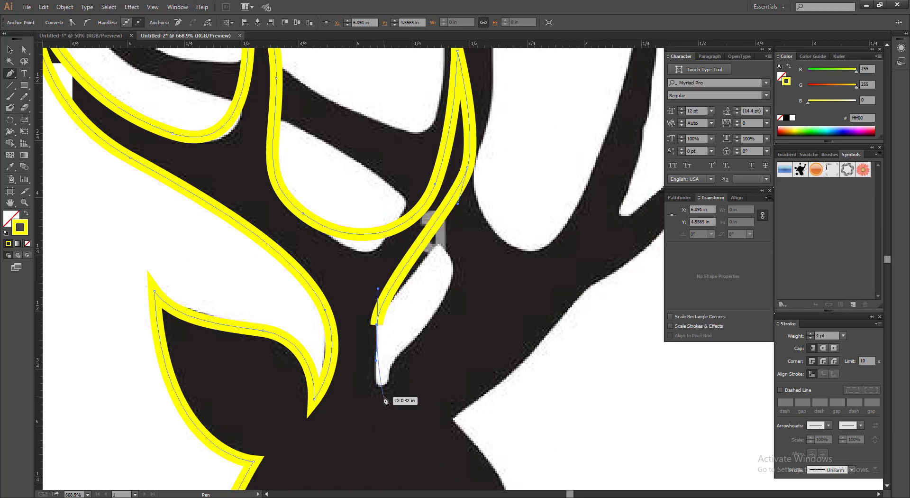
key(ctrl+z)
key(ctrl+z)
Bring the path down from the third tine tip along the antler stem to the lower tip of the small enclosed opening.
drag(461, 180, 457, 192)
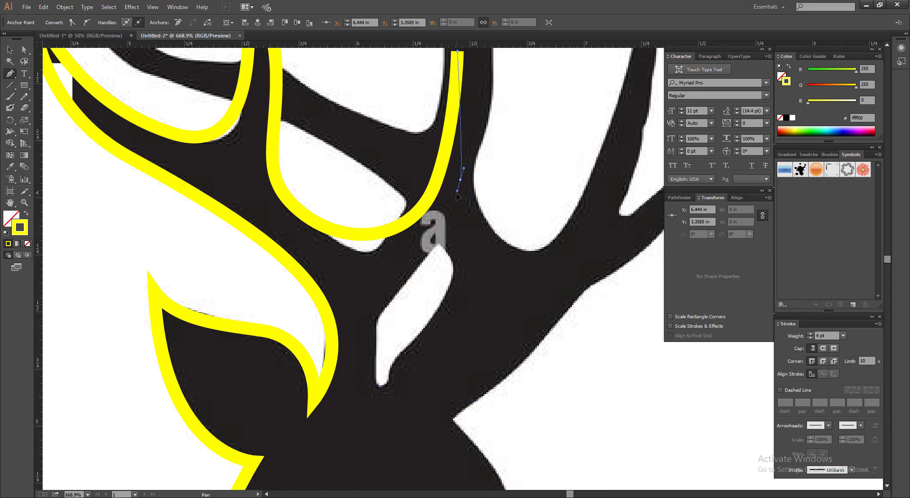
drag(434, 247, 431, 253)
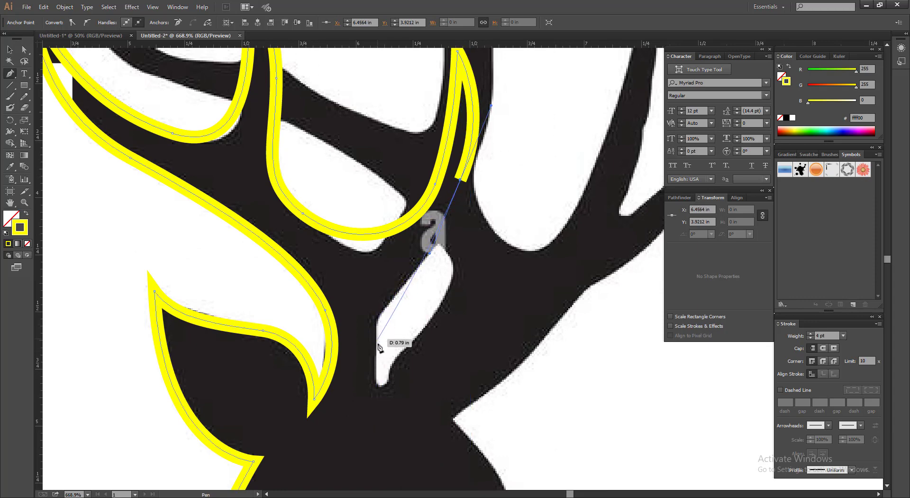
drag(378, 351, 387, 453)
key(ctrl+z)
drag(386, 398, 397, 361)
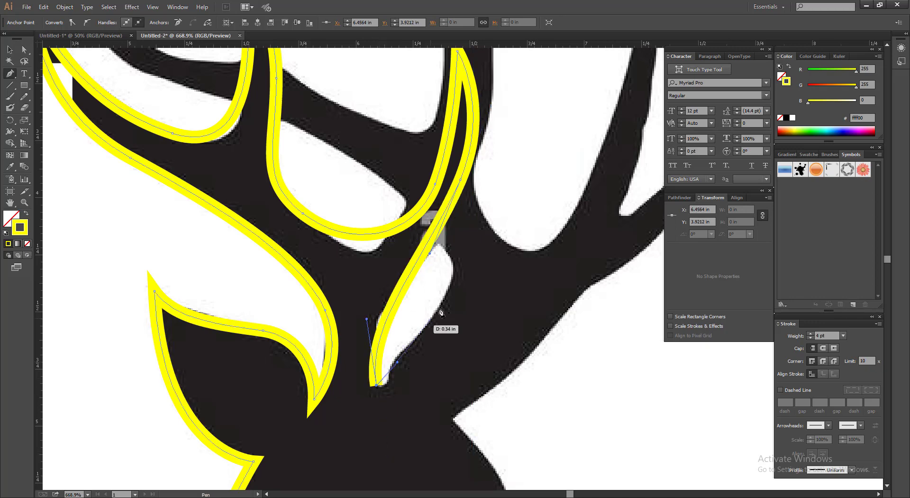
drag(496, 260, 557, 243)
key(space)
drag(563, 250, 436, 345)
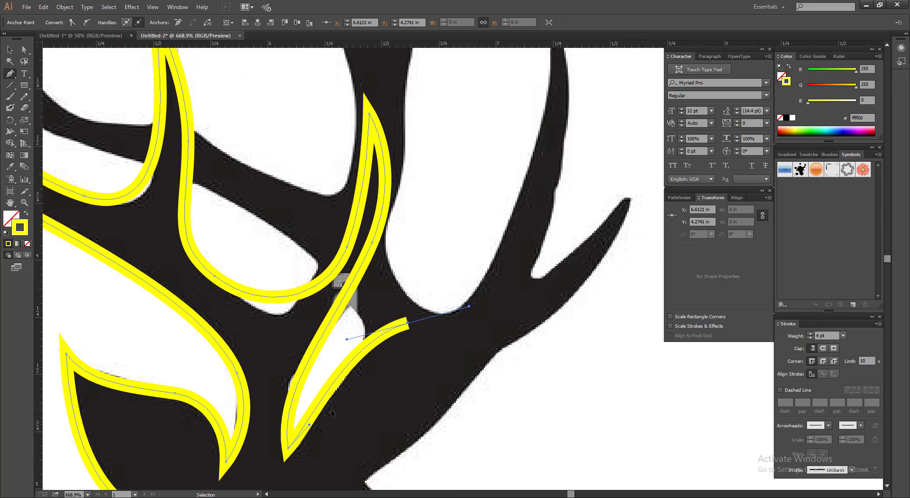
key(ctrl+z)
Trace the path up the front antler branch to its tip, back down to the fork and out to the short tine's tip.
drag(289, 448, 292, 449)
drag(464, 311, 498, 281)
key(space)
alt+click(497, 281)
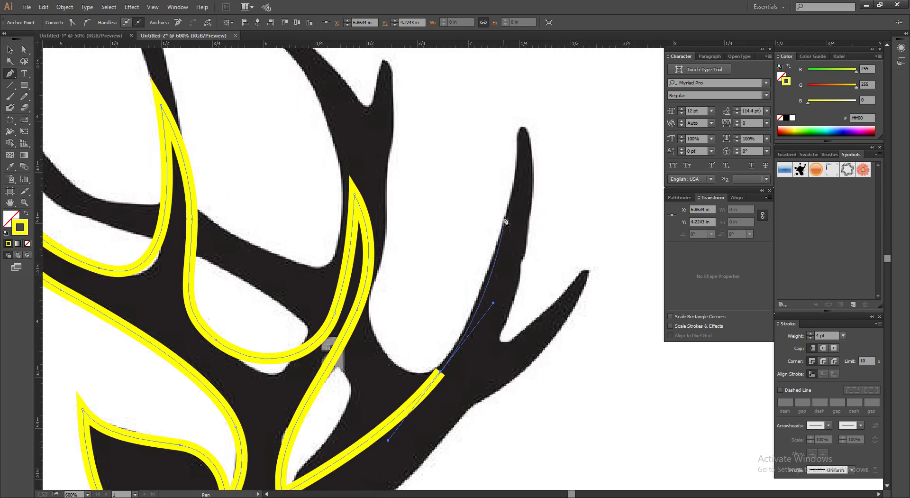
drag(517, 170, 462, 403)
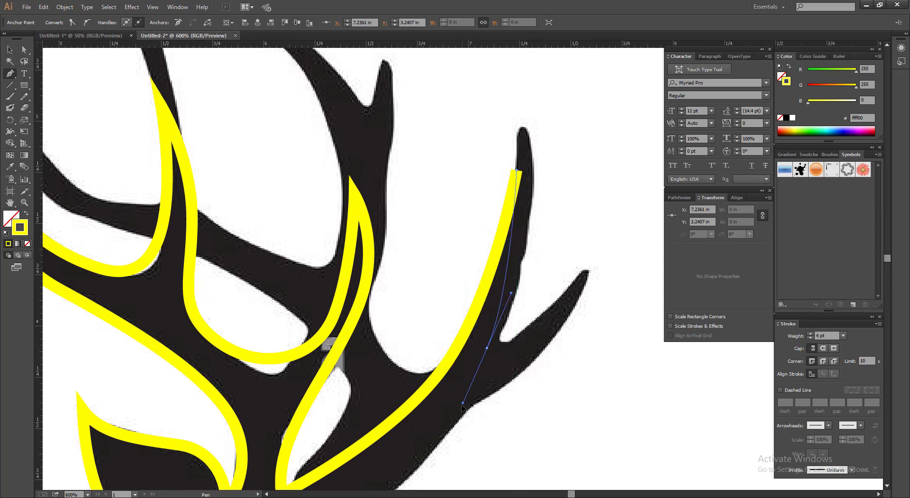
drag(518, 343, 537, 328)
click(571, 286)
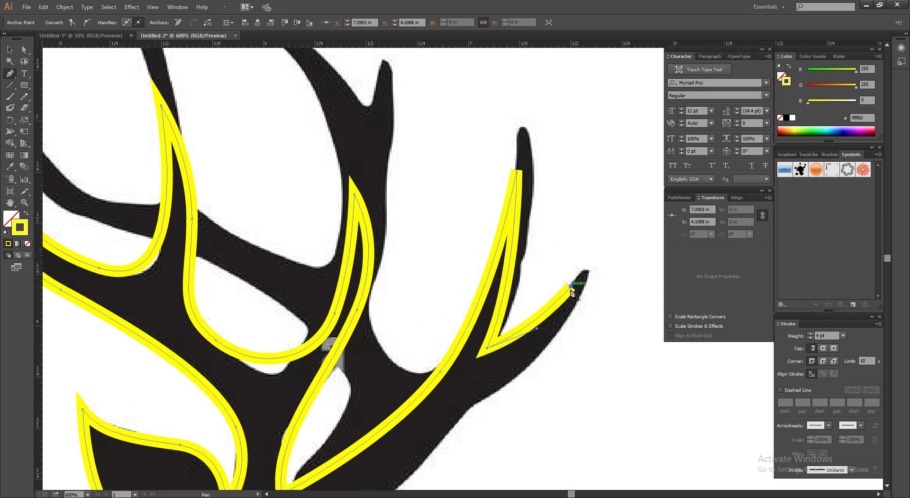
scroll(531, 276, down, 3)
drag(486, 312, 421, 354)
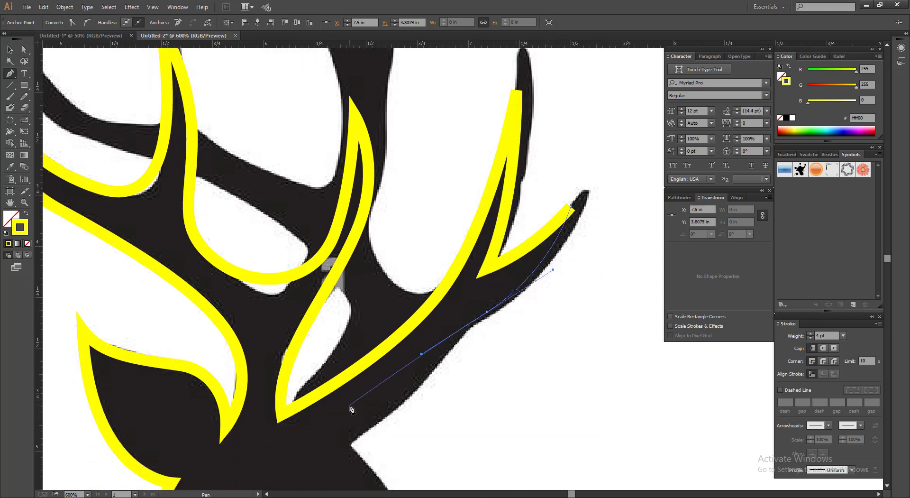
drag(336, 415, 380, 295)
drag(395, 326, 358, 331)
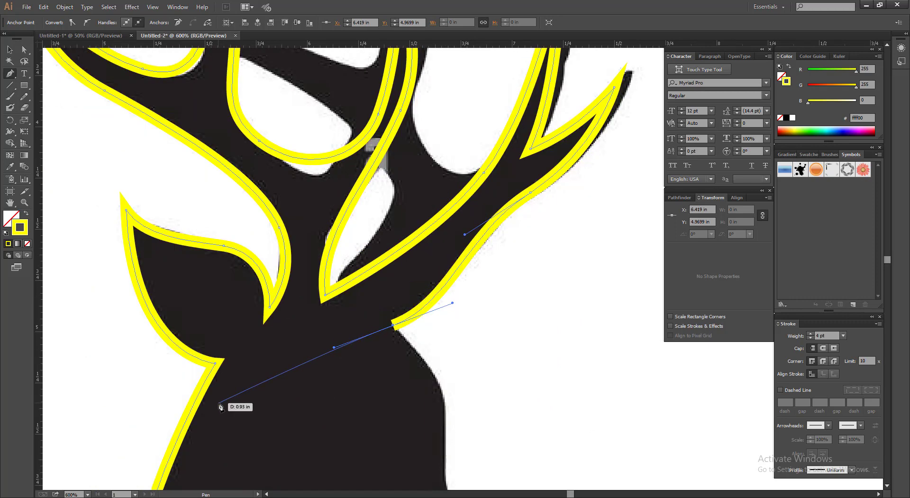
key(ctrl+z)
key(ctrl+z)
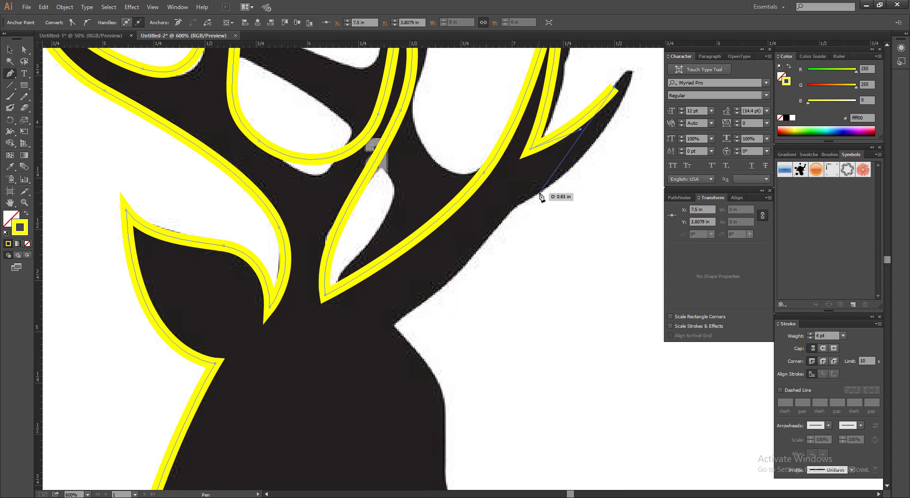
Trace the front branch's lower edge from the short tine down to the antler base and curve the path onto the forehead.
drag(515, 204, 449, 237)
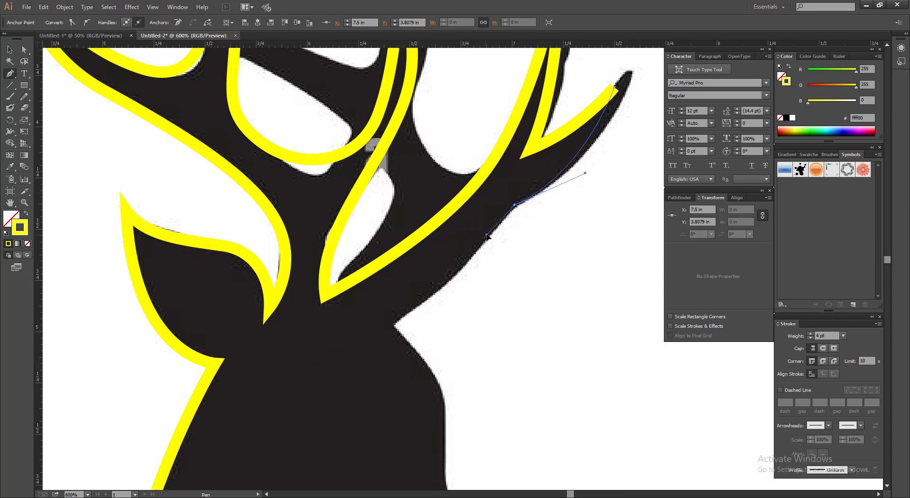
drag(394, 325, 356, 342)
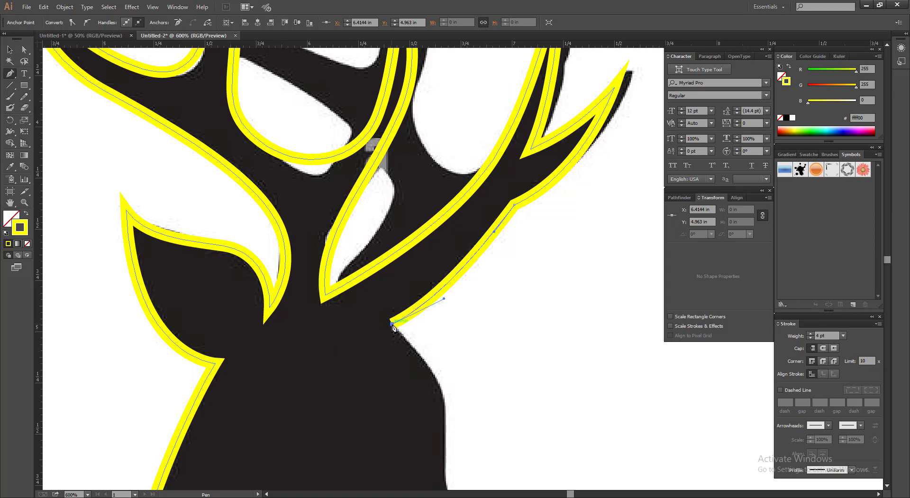
drag(436, 362, 411, 291)
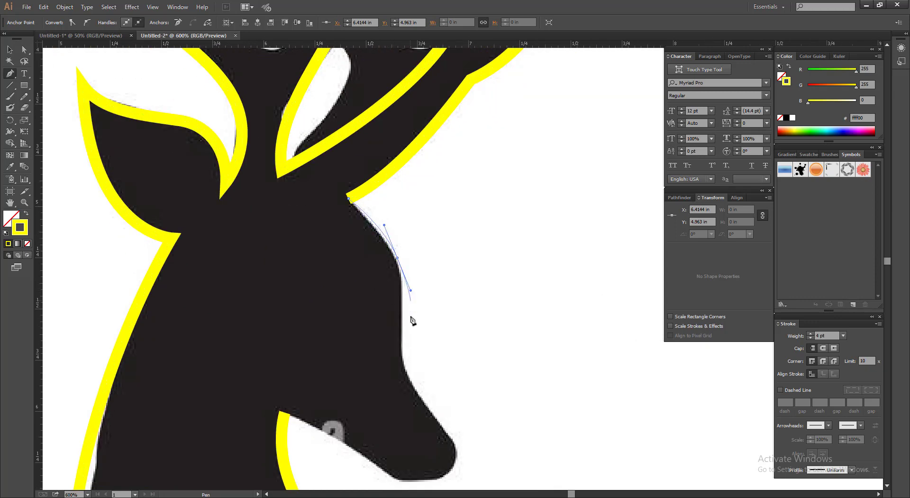
Continue the path down the face and around the muzzle, then along the jaw to join the open end of the neck line.
drag(409, 382, 415, 393)
drag(465, 462, 407, 330)
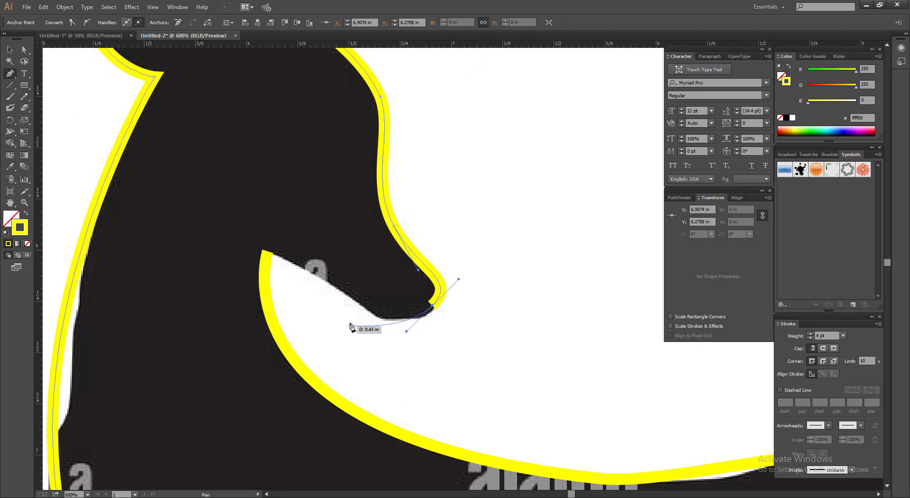
drag(362, 304, 339, 290)
click(268, 252)
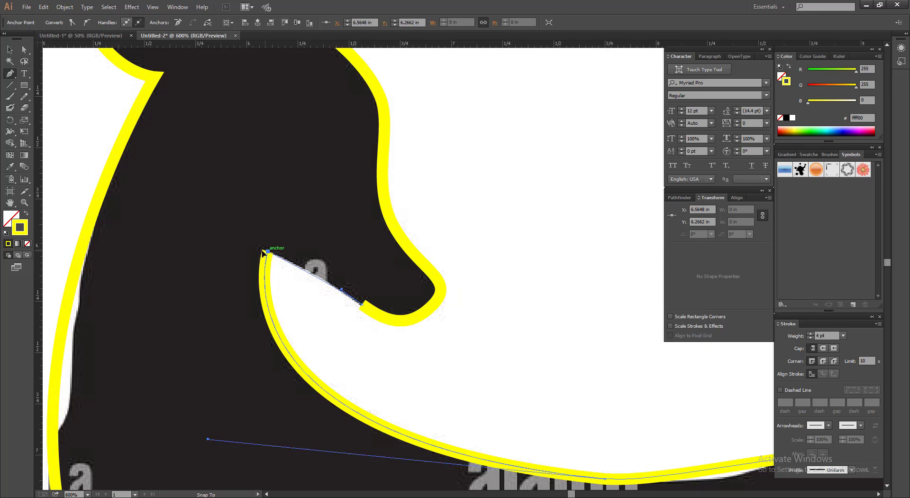
Select the whole traced deer outline and move it off the artboard onto the empty canvas to the right of the silhouette.
scroll(446, 230, down, 5)
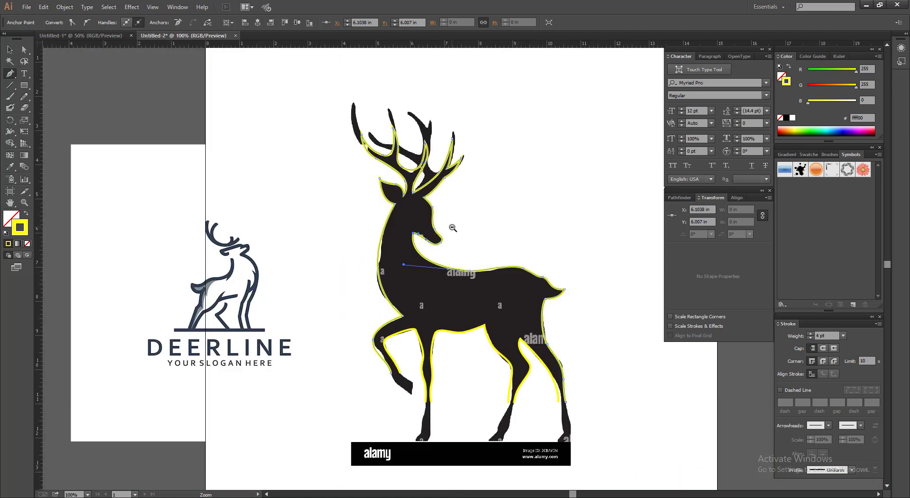
click(10, 50)
click(273, 105)
scroll(411, 237, down, 2)
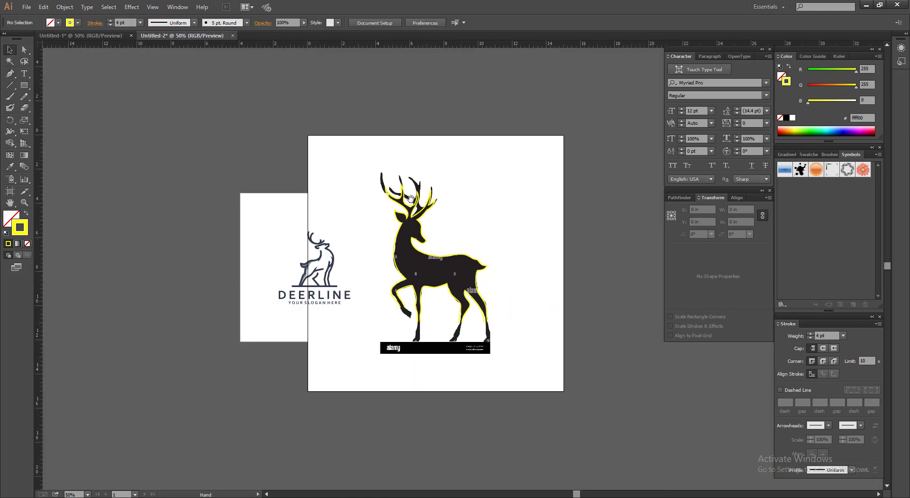
drag(371, 147, 552, 376)
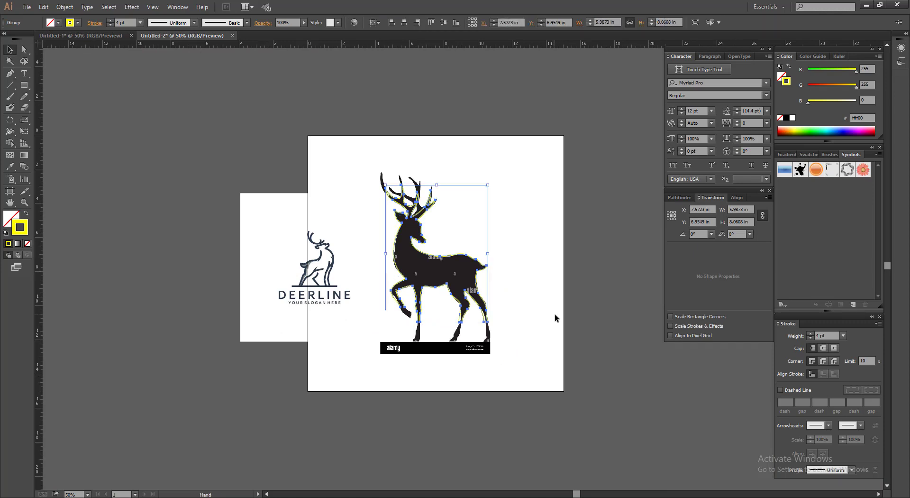
drag(575, 284, 330, 292)
drag(240, 273, 459, 271)
click(571, 271)
Set the deer outline's stroke weight to 5 pt and deselect it.
drag(293, 195, 570, 367)
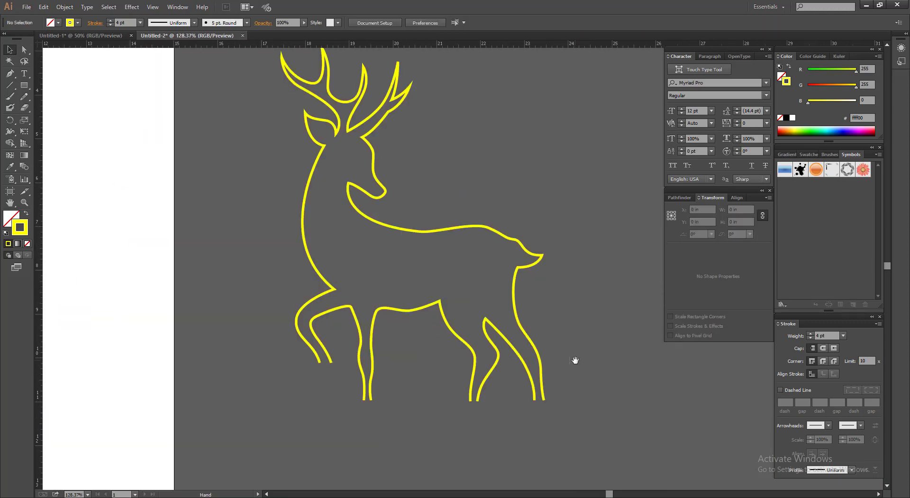
scroll(542, 299, up, 2)
key(ctrl+a)
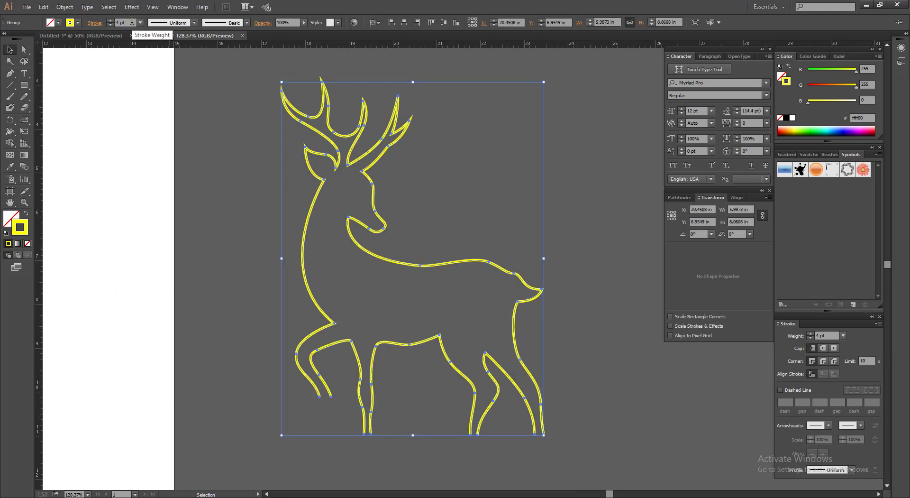
key(Up)
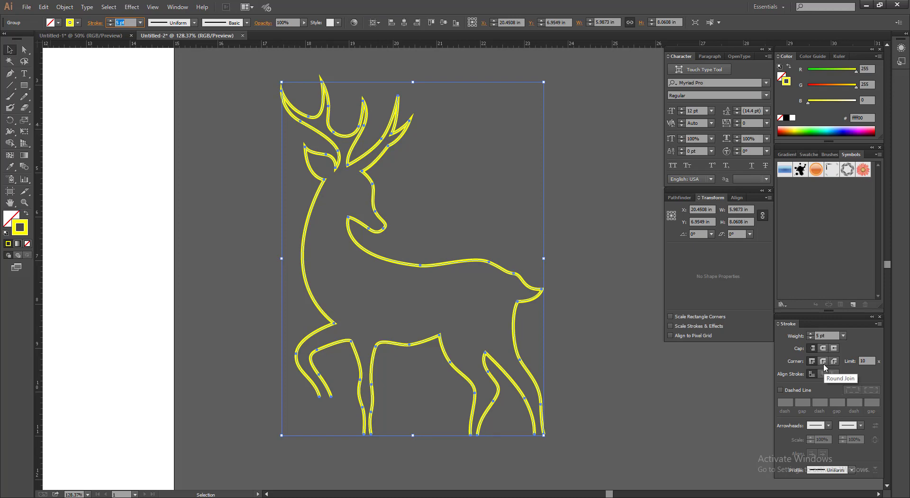
click(600, 291)
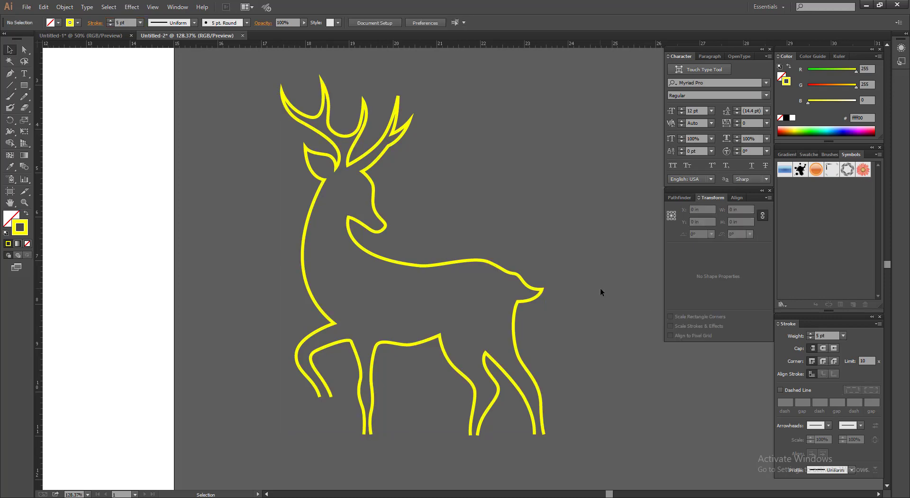
Adjust the direction handle at the front branch's blunt tip so its stroke ends in a sharp point like the other tines.
drag(461, 167, 478, 272)
drag(377, 163, 496, 275)
click(371, 265)
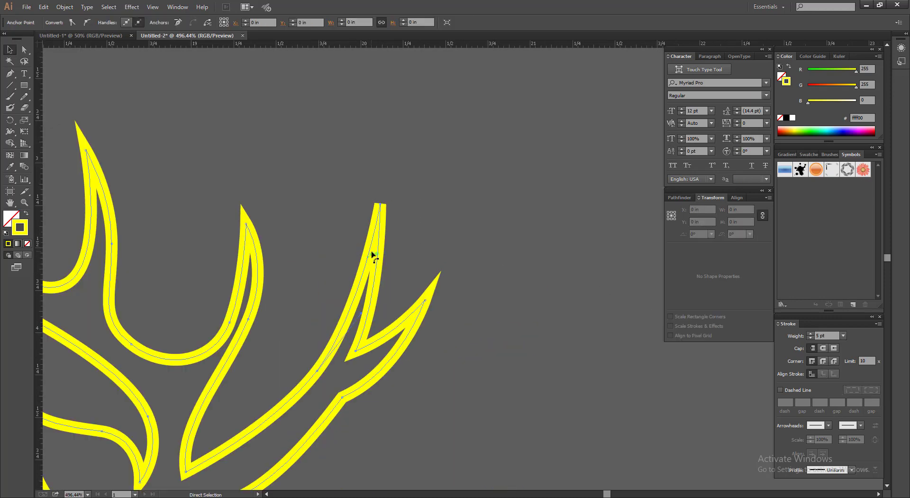
drag(378, 201, 386, 211)
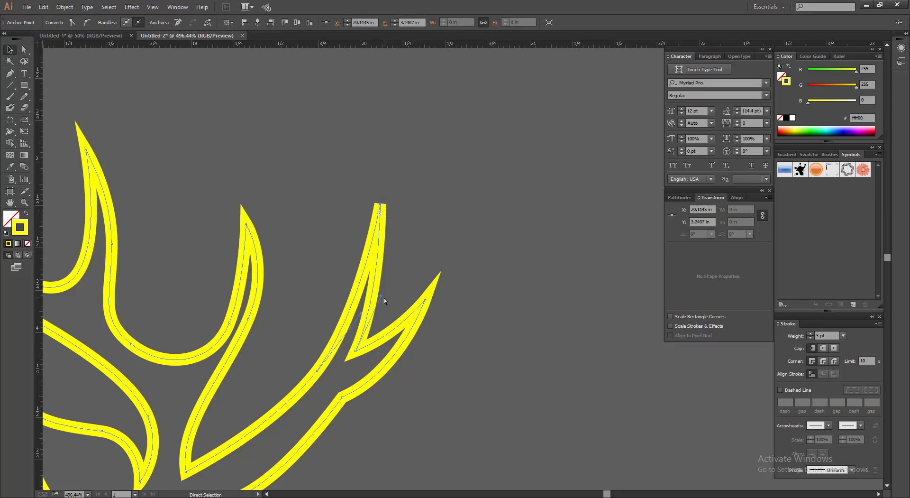
drag(380, 296, 385, 294)
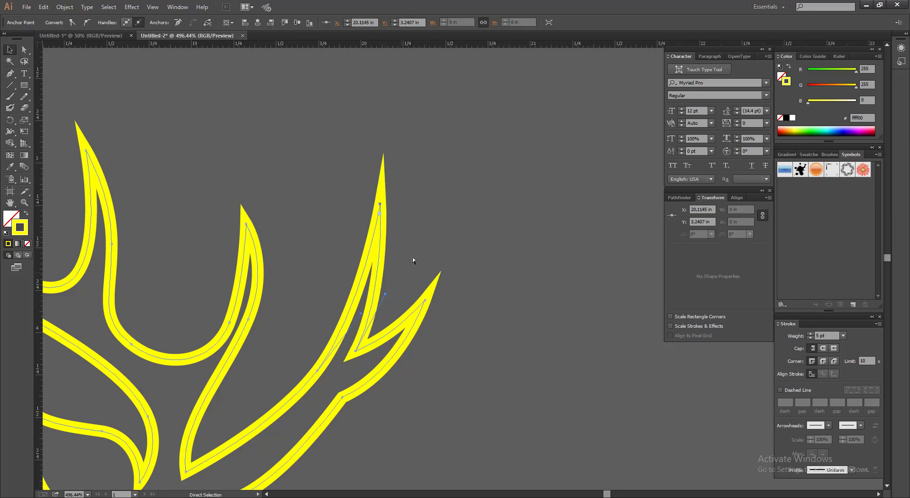
ctrl+click(438, 230)
Move the deer outline onto the empty canvas to the left of the DEERLINE reference logo for comparison.
scroll(438, 230, down, 3)
drag(417, 335, 422, 225)
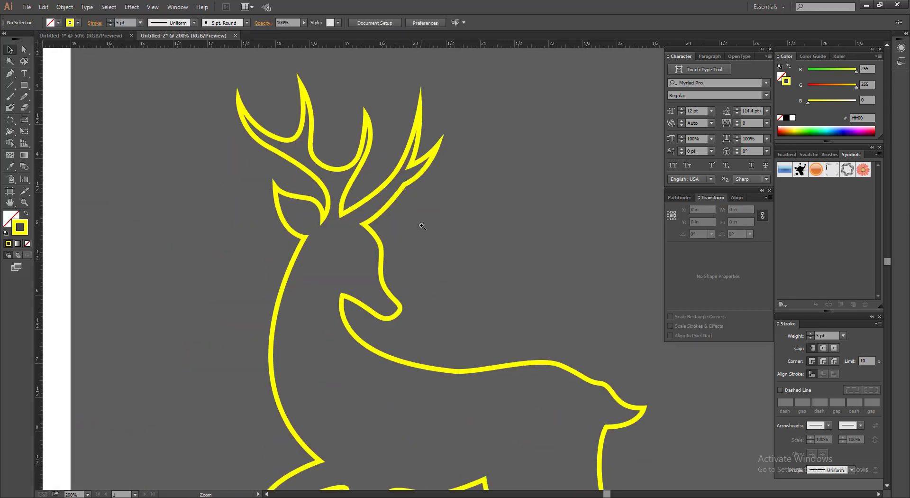
scroll(421, 225, down, 3)
scroll(484, 242, down, 2)
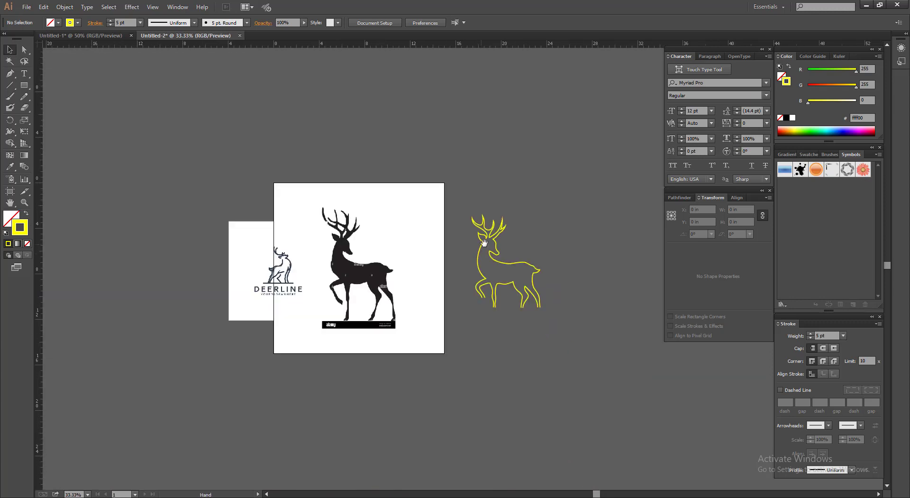
drag(574, 368, 573, 364)
drag(507, 261, 215, 309)
key(ctrl+space)
drag(373, 275, 500, 310)
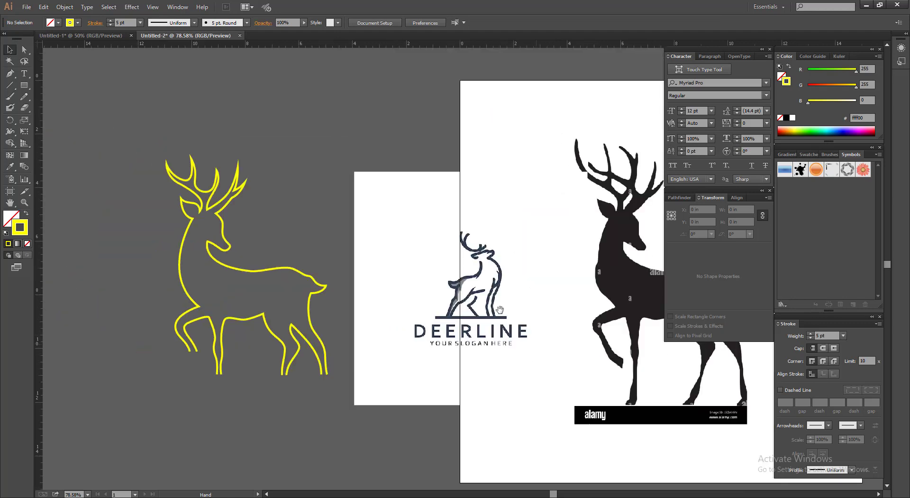
drag(389, 271, 607, 391)
ctrl+alt+click(532, 296)
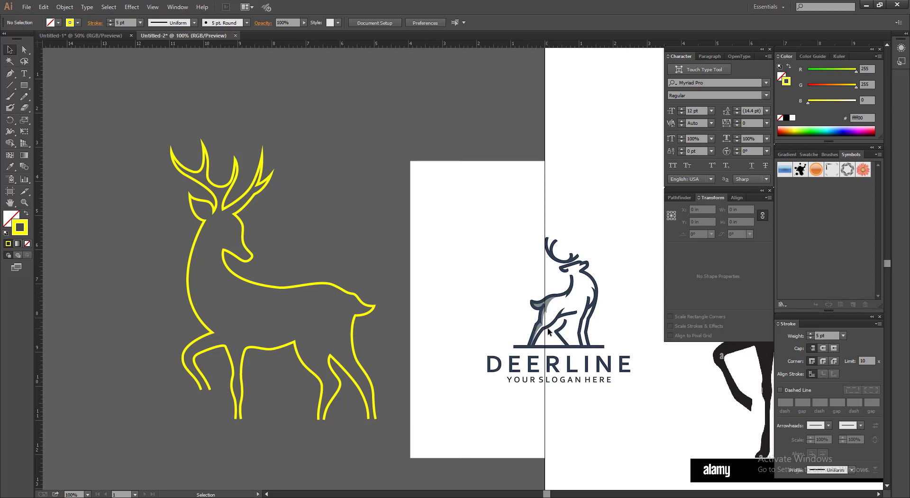
Set the deer outline's stroke weight to 6 pt and deselect it.
drag(338, 313, 343, 320)
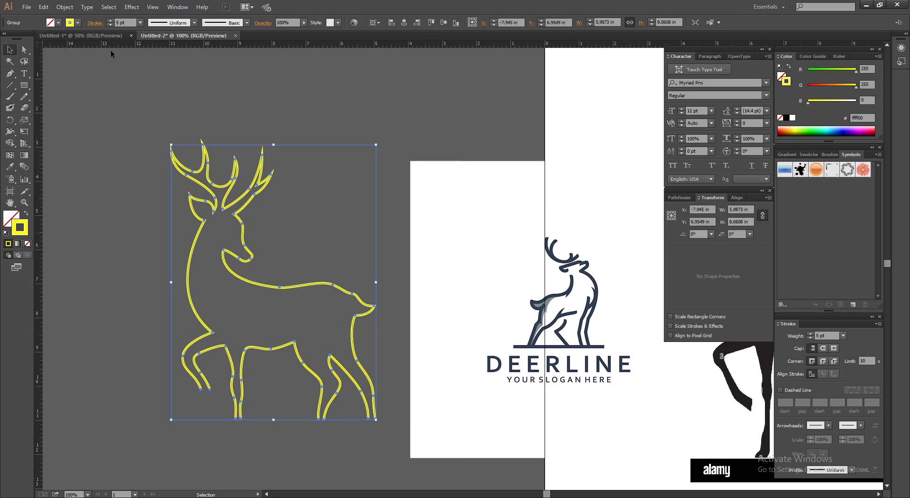
click(124, 22)
scroll(125, 23, up, 1)
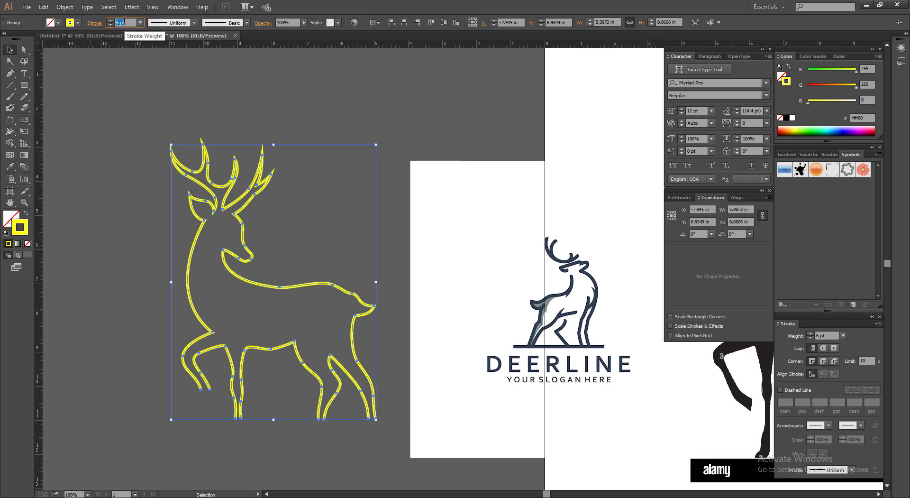
click(352, 201)
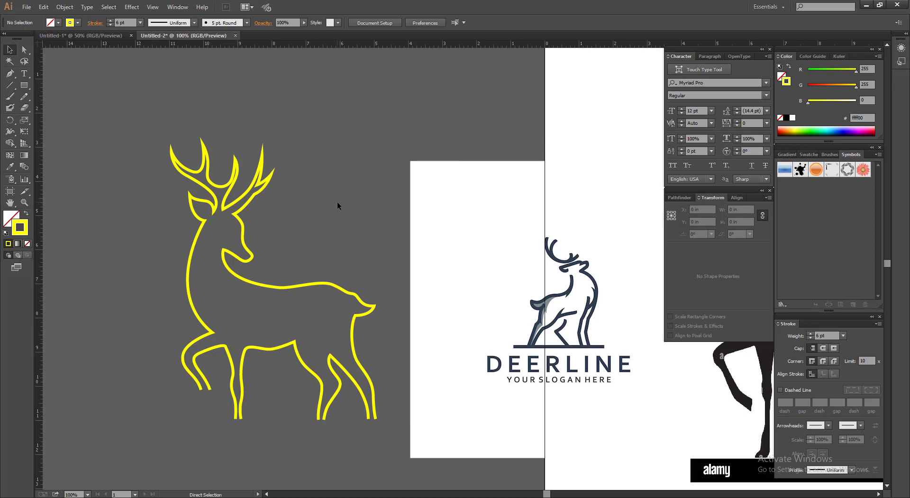
Start saving the document and create and open a new folder named Deer Minimal Logo on the Desktop.
key(ctrl+s)
click(45, 74)
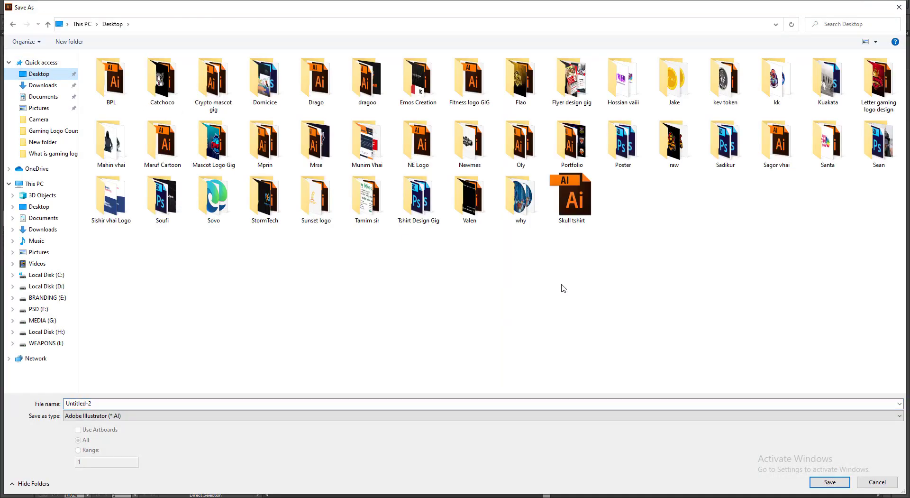
right_click(562, 286)
mouse_move(593, 372)
click(669, 375)
text(D)
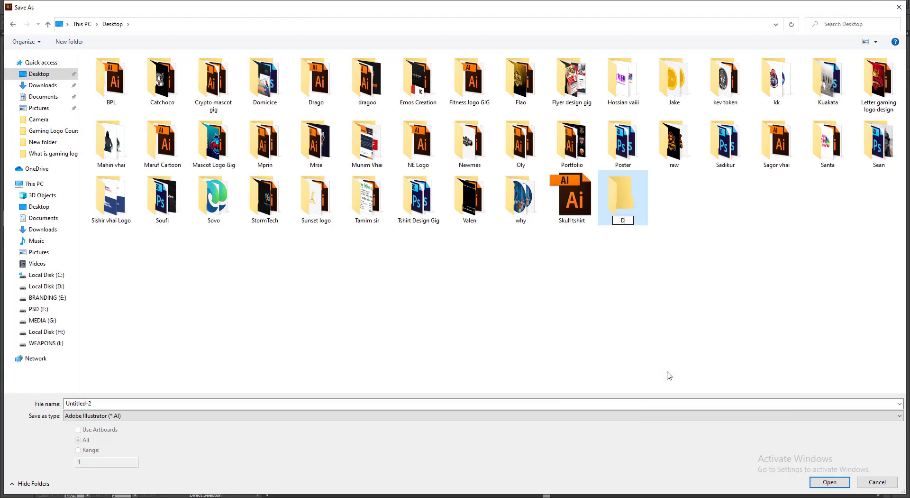
text(eer Minimal Logo)
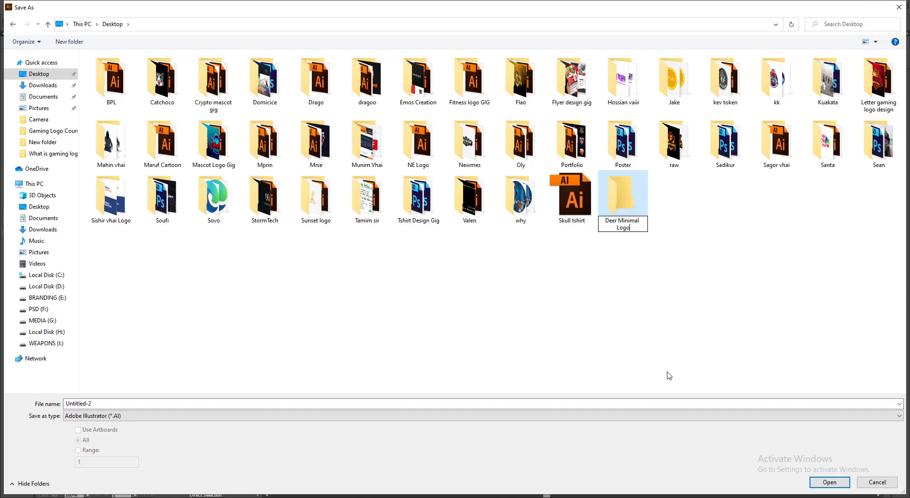
key(Return)
key(Return)
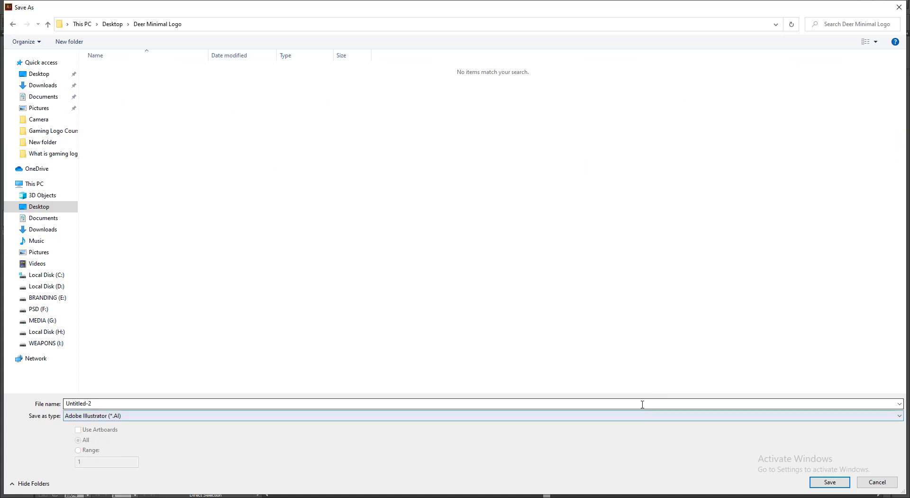
Save the document in the new folder as an Adobe Illustrator file named 01.
click(643, 404)
text(01)
key(Return)
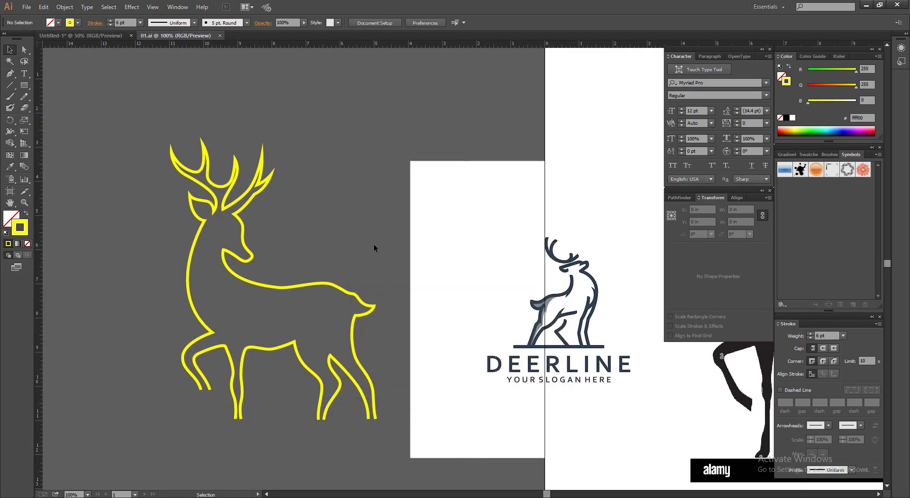
Smooth the deer's back line by lengthening both direction handles of the mid-back anchor, and save the document.
drag(181, 223, 445, 325)
drag(305, 274, 376, 369)
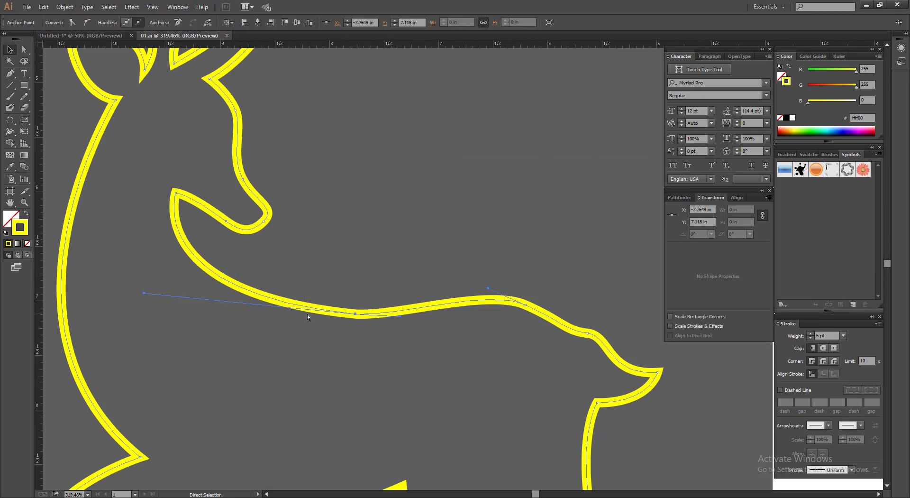
drag(402, 315, 454, 317)
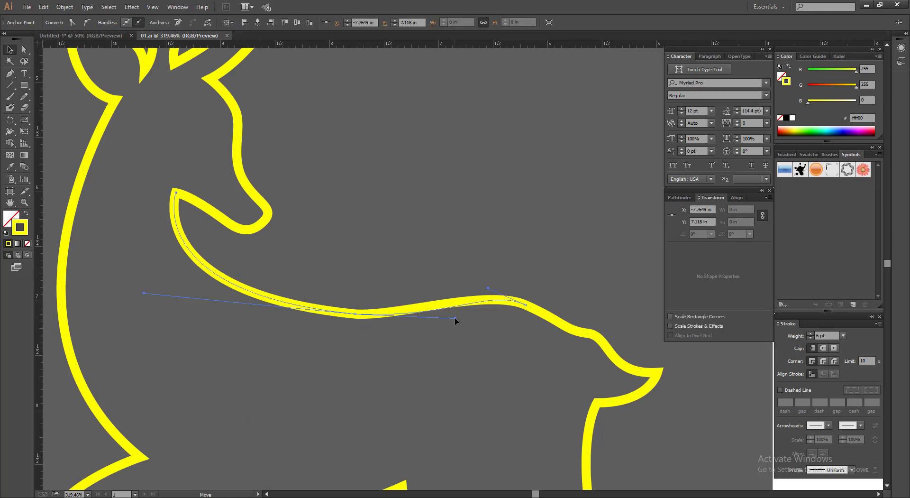
mouse_move(143, 297)
mouse_down()
mouse_move(118, 300)
mouse_move(129, 305)
mouse_up()
key(ctrl+minus)
key(ctrl+minus)
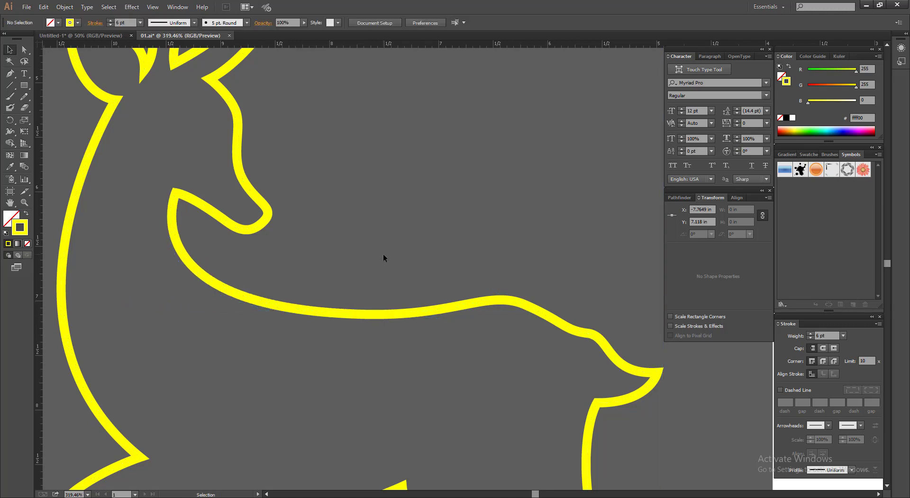
drag(358, 292, 357, 295)
click(363, 253)
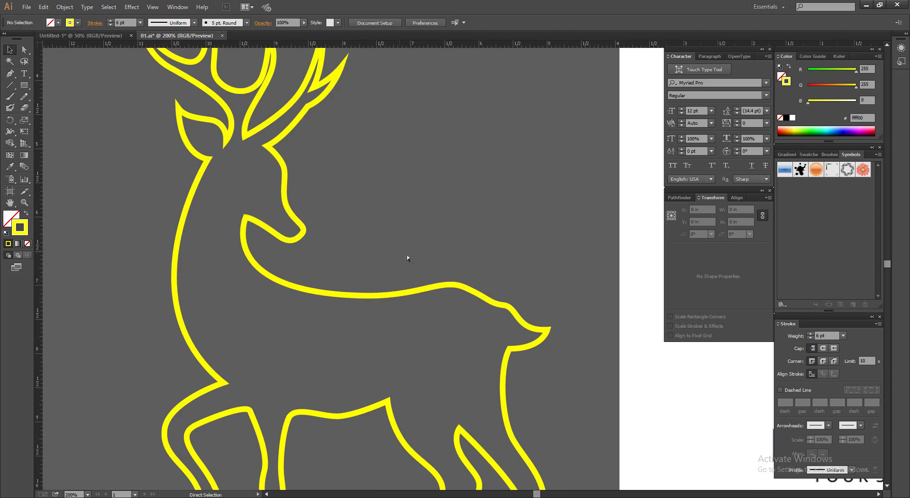
key(ctrl+minus)
key(ctrl+minus)
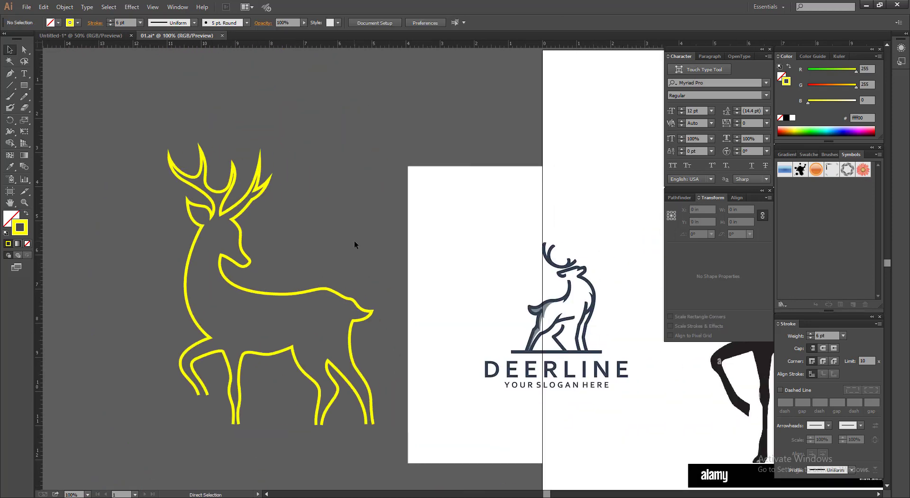
key(ctrl+s)
Draw a horizontal ground line about 6.95 in long under the hooves and extend it past the rear hoof.
click(10, 85)
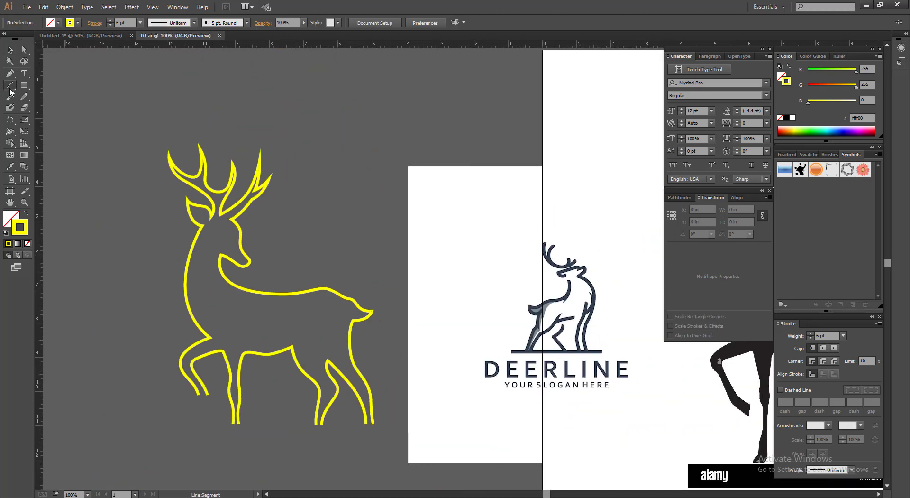
drag(374, 423, 136, 424)
click(10, 49)
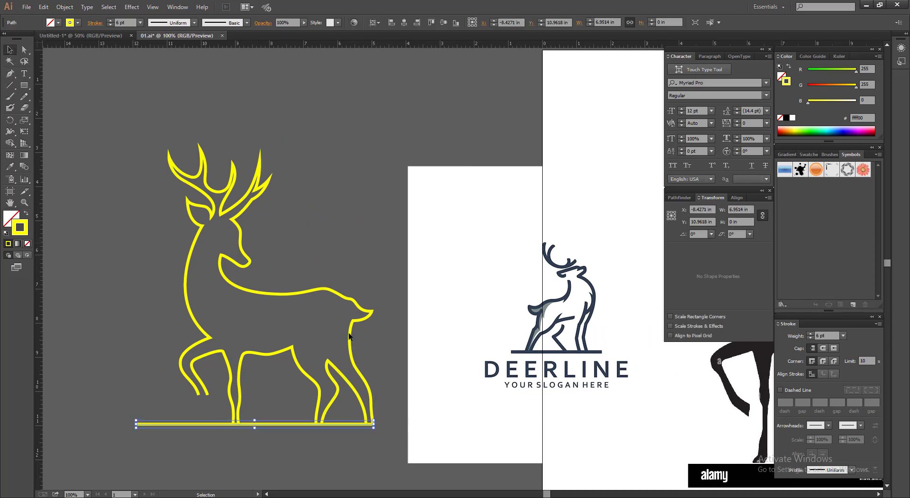
drag(374, 423, 424, 423)
click(341, 445)
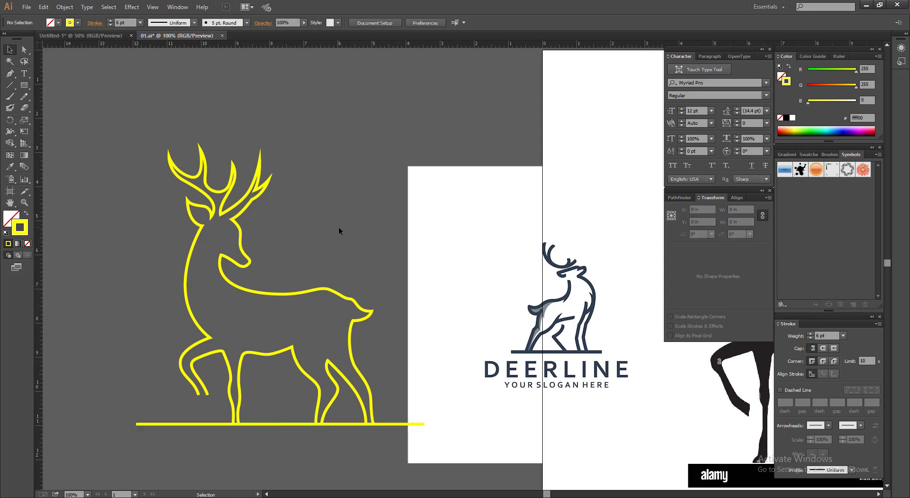
Close the raised front leg's open hoof by joining its two end points with the Pen tool.
ctrl+drag(138, 368, 419, 442)
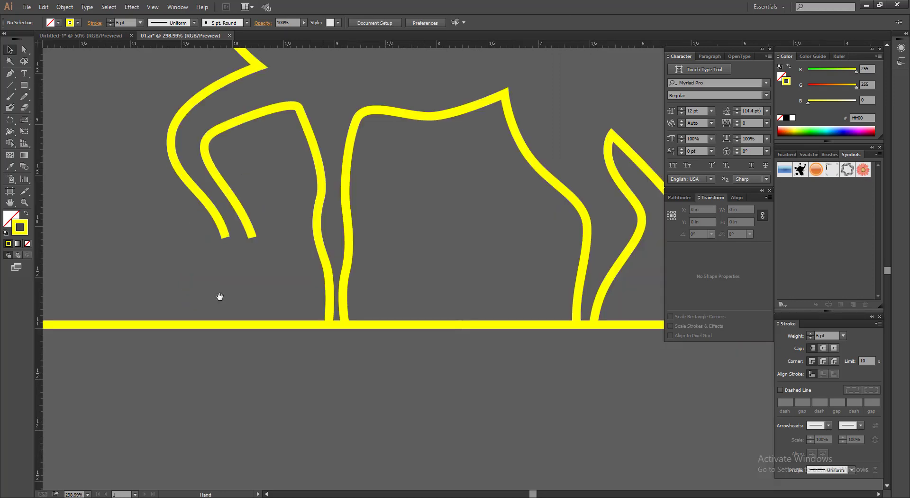
click(9, 74)
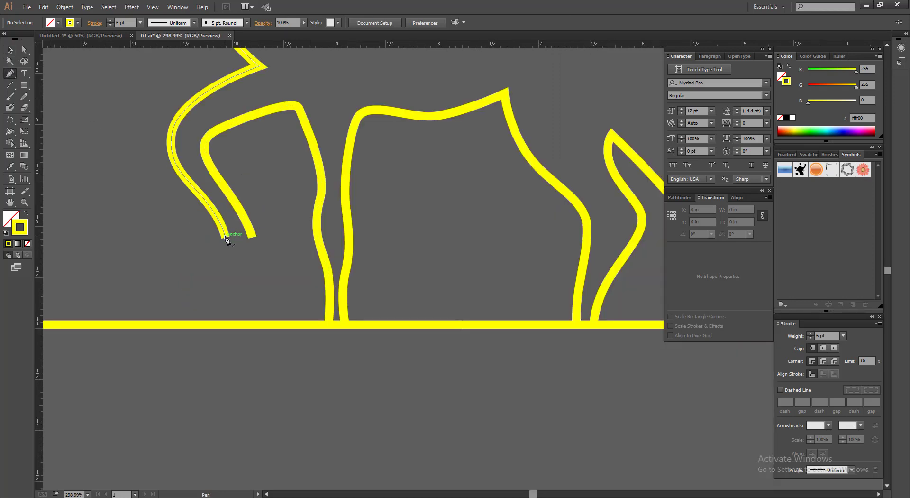
click(225, 238)
click(252, 237)
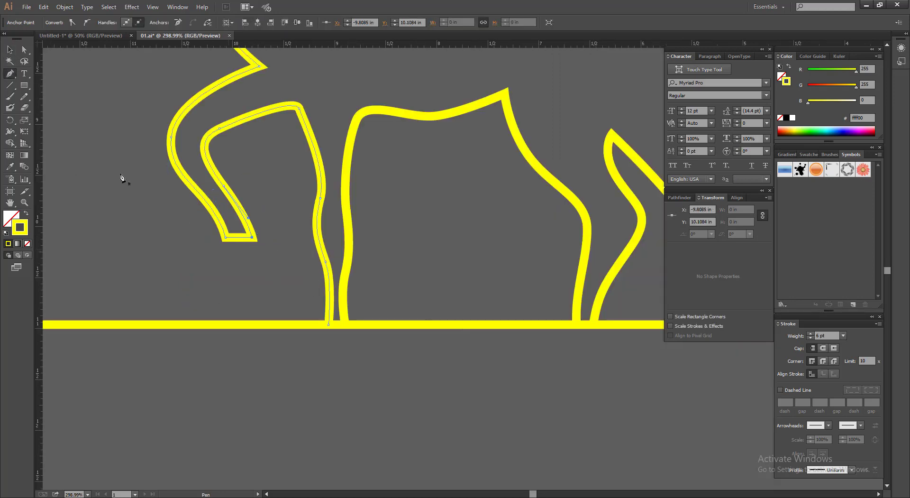
click(10, 50)
click(62, 62)
Adjust the direction handle at the raised hoof's outer corner to reshape the lower leg's curve, and save the document.
scroll(175, 174, down, 4)
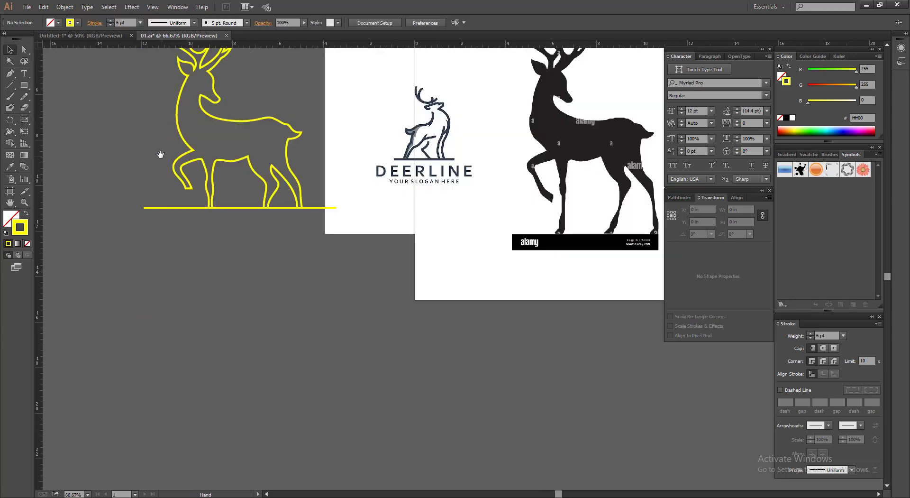
drag(297, 214, 295, 216)
ctrl+click(268, 281)
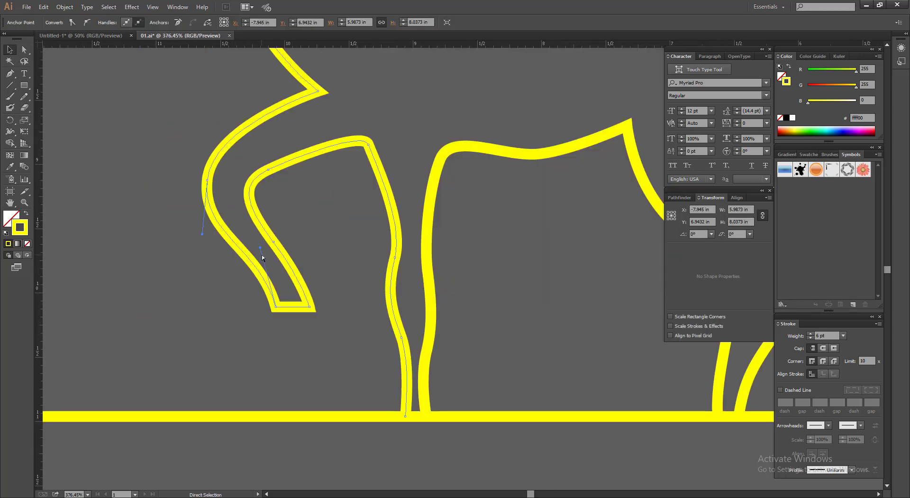
drag(261, 247, 272, 337)
click(304, 234)
scroll(306, 235, down, 4)
drag(402, 254, 256, 262)
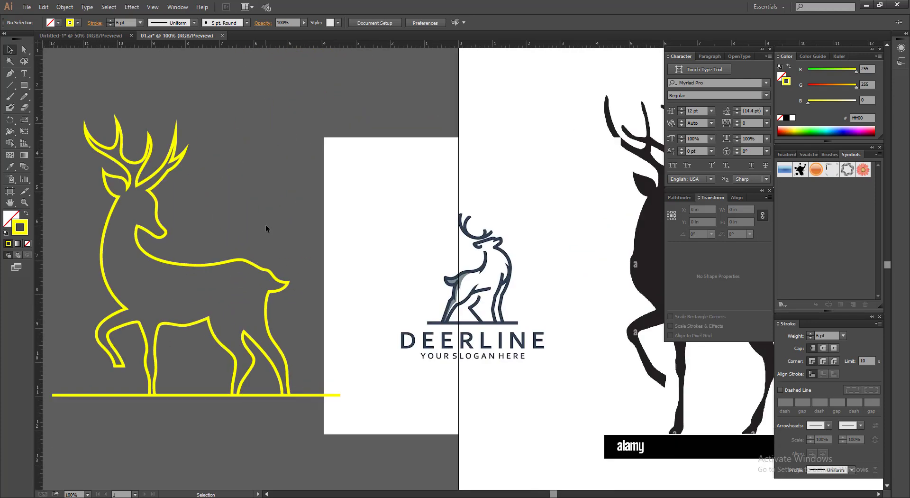
key(ctrl+s)
Draw a closed, tapered accent shape along the curve from the chin to the back, with yellow fill and no stroke.
drag(124, 181, 391, 337)
click(10, 73)
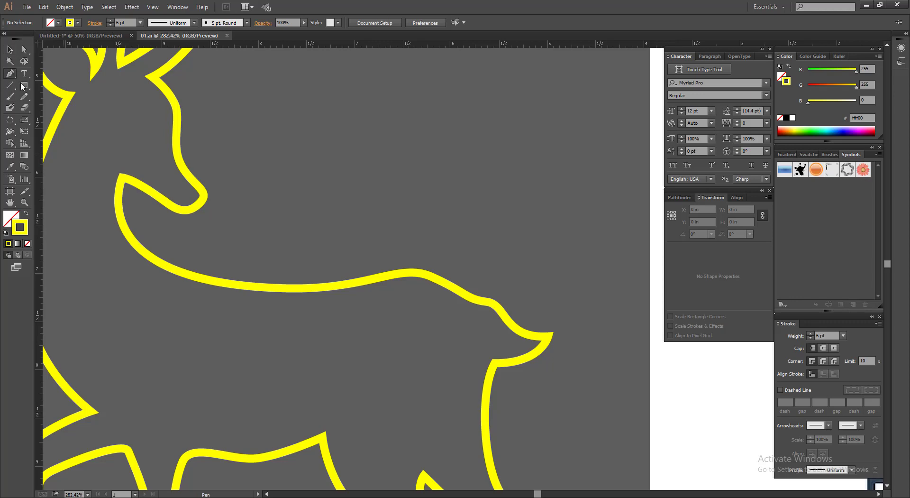
click(122, 178)
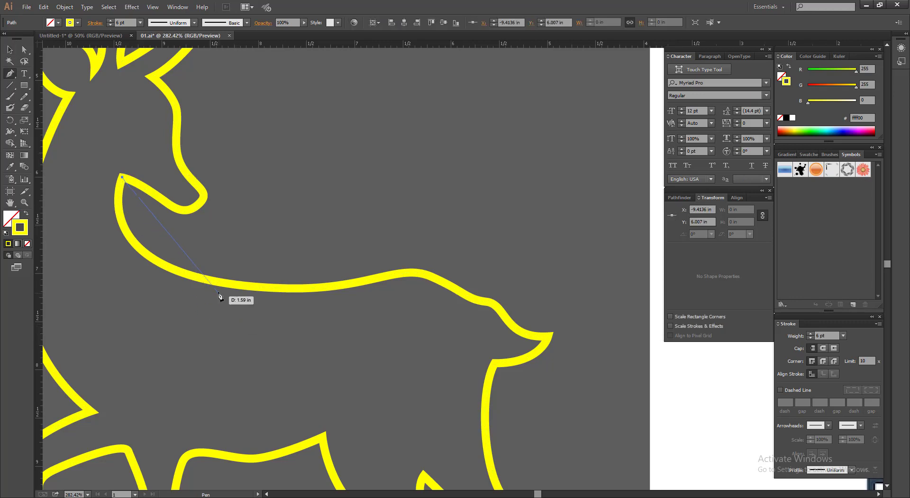
drag(285, 321, 332, 325)
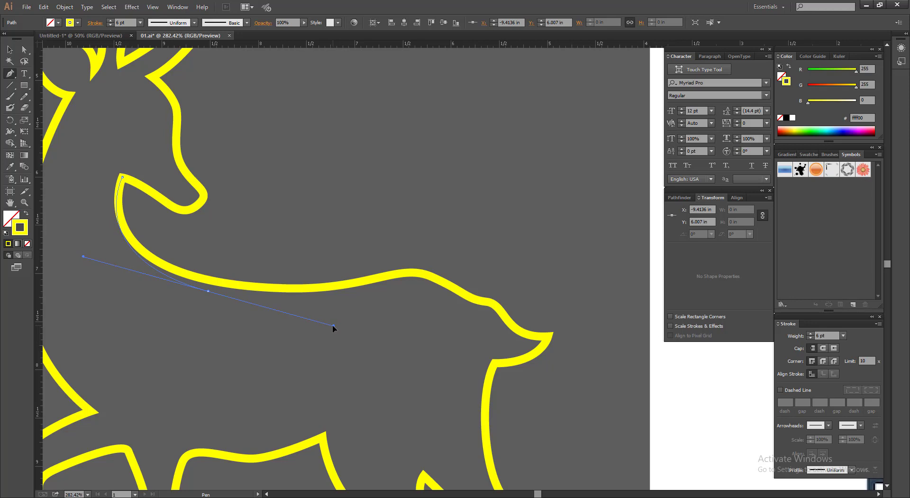
click(176, 270)
drag(122, 178, 136, 98)
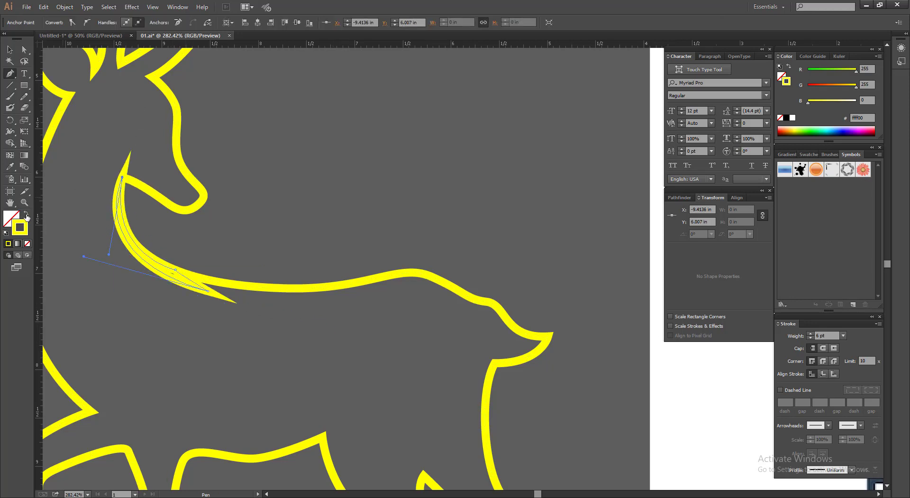
click(26, 215)
click(9, 50)
click(332, 162)
Compare with the DEERLINE reference logo and adjust the accent shape's direction handle so its outer edge blends into the neck outline.
scroll(329, 179, down, 3)
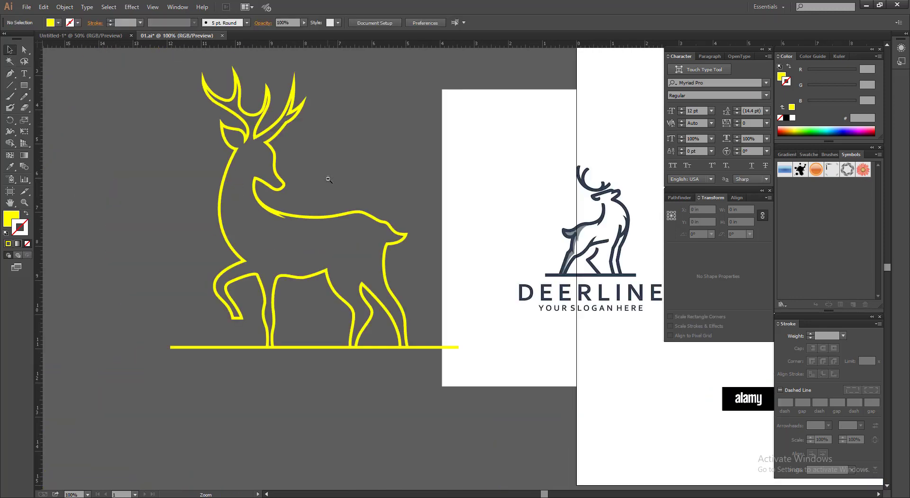
drag(593, 178, 625, 267)
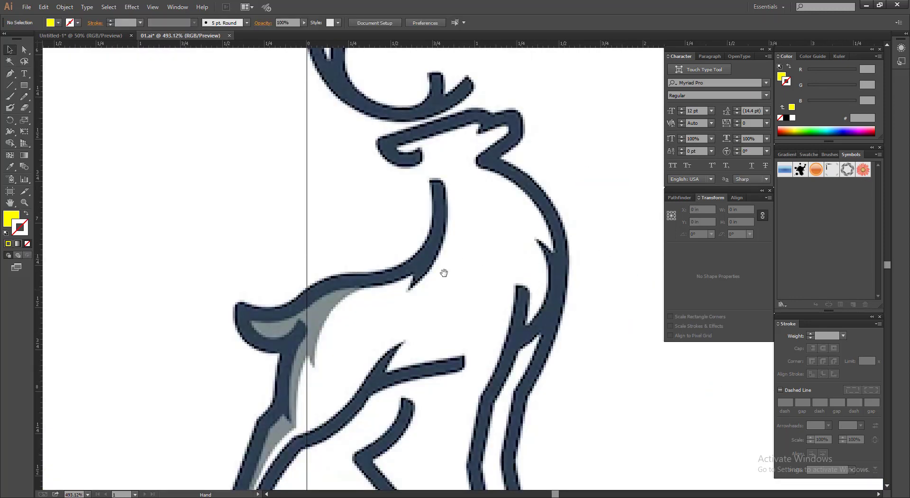
scroll(302, 232, down, 3)
drag(198, 240, 464, 315)
drag(75, 240, 373, 280)
drag(152, 254, 470, 388)
ctrl+click(401, 357)
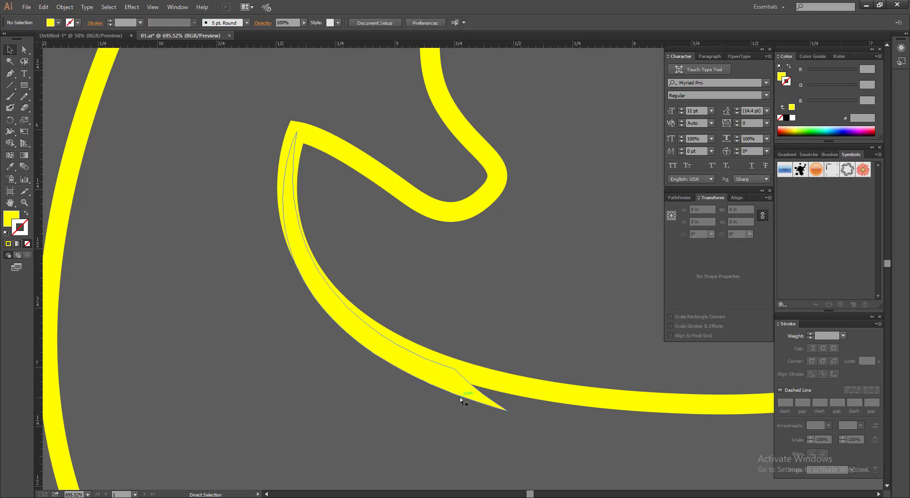
drag(202, 326, 197, 351)
click(503, 289)
Move the accent shape's inner notch anchor down toward its pointed tip so the notch becomes narrower.
scroll(387, 298, down, 3)
drag(509, 305, 313, 286)
scroll(309, 265, down, 3)
drag(363, 328, 363, 328)
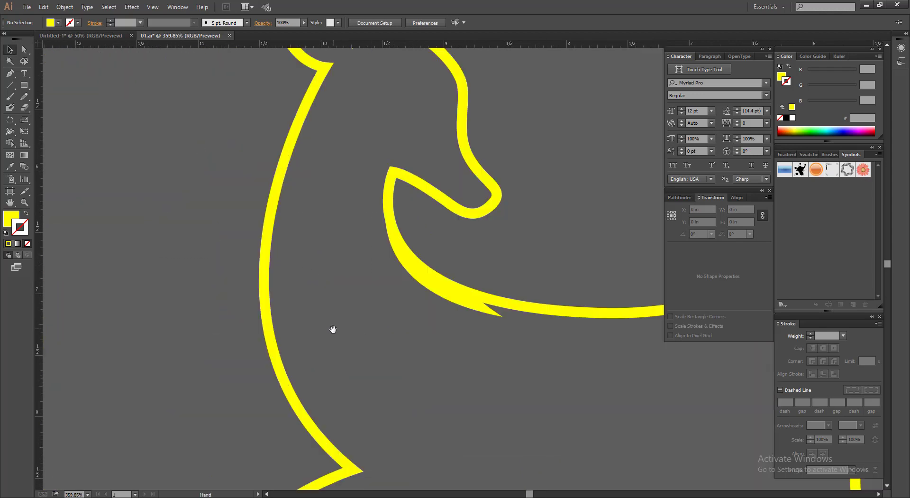
click(467, 281)
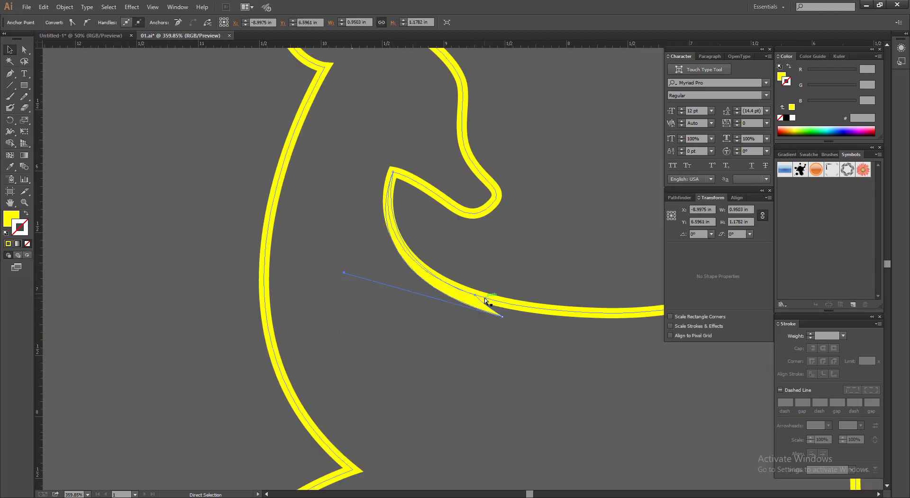
drag(475, 295, 490, 308)
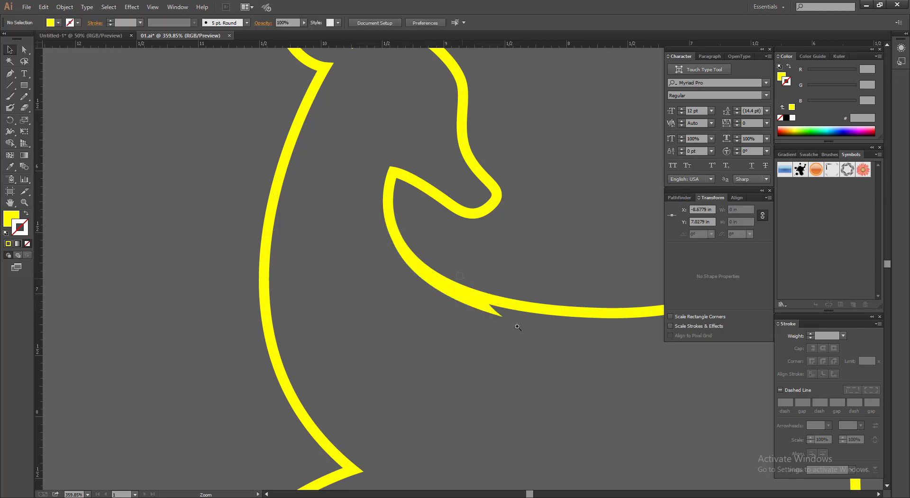
drag(410, 253, 523, 336)
drag(457, 286, 331, 329)
click(487, 300)
scroll(486, 315, down, 8)
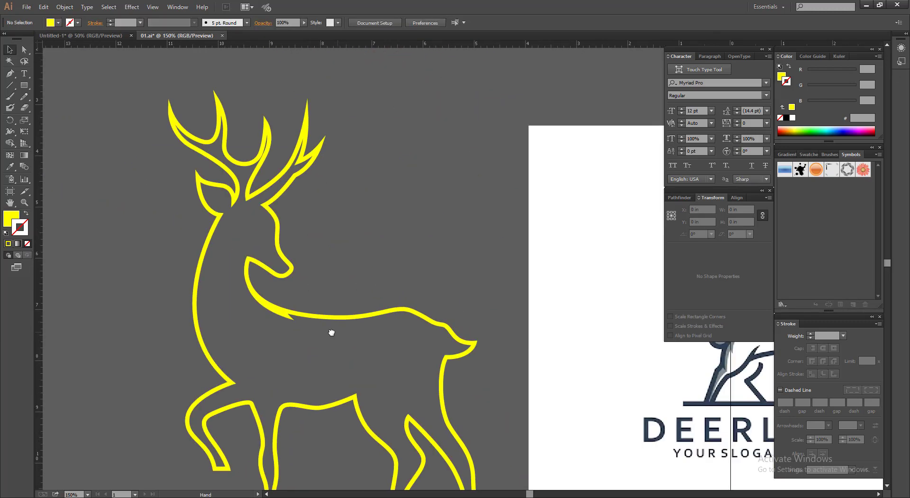
Draw a closed, pointed yellow accent shape rising from the corner where the belly meets the hind leg.
drag(408, 280, 302, 298)
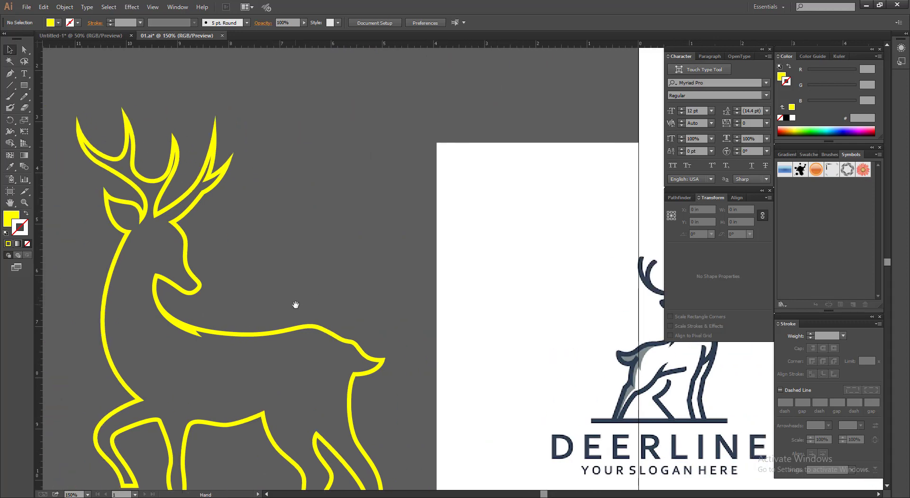
click(9, 73)
drag(252, 250, 288, 219)
drag(213, 294, 218, 341)
drag(286, 290, 285, 250)
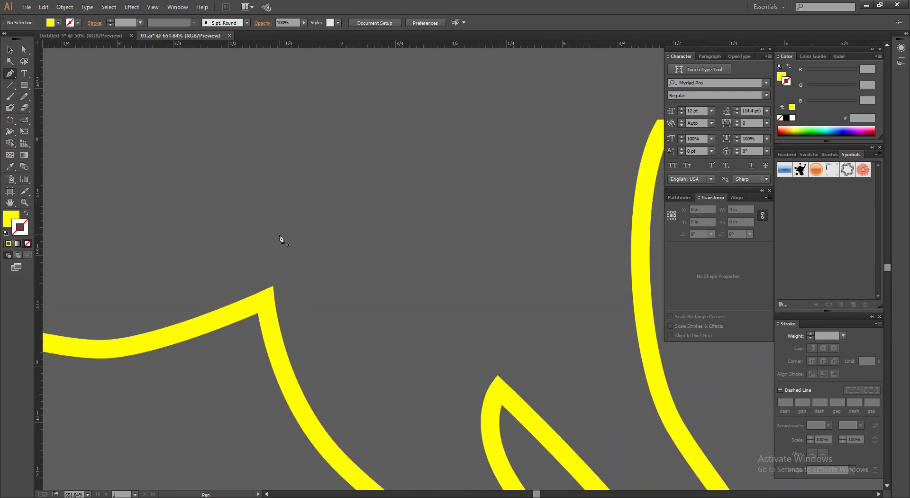
drag(284, 299, 311, 424)
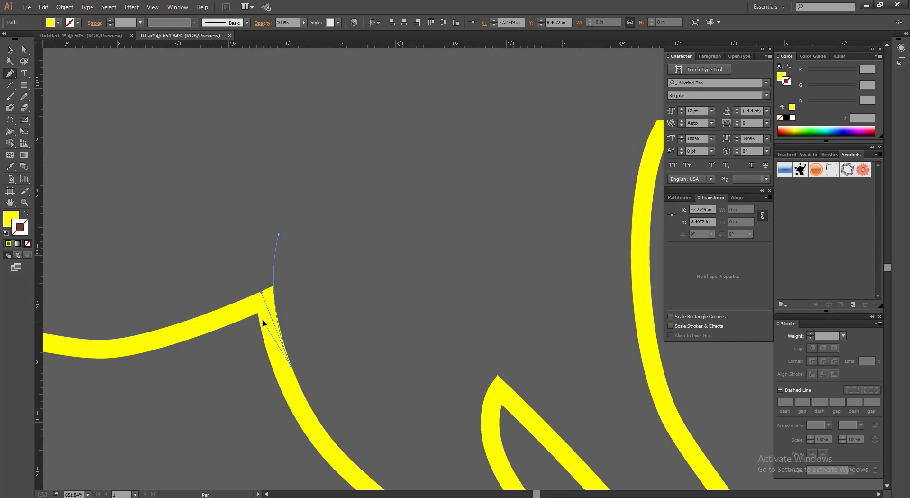
drag(260, 305, 264, 268)
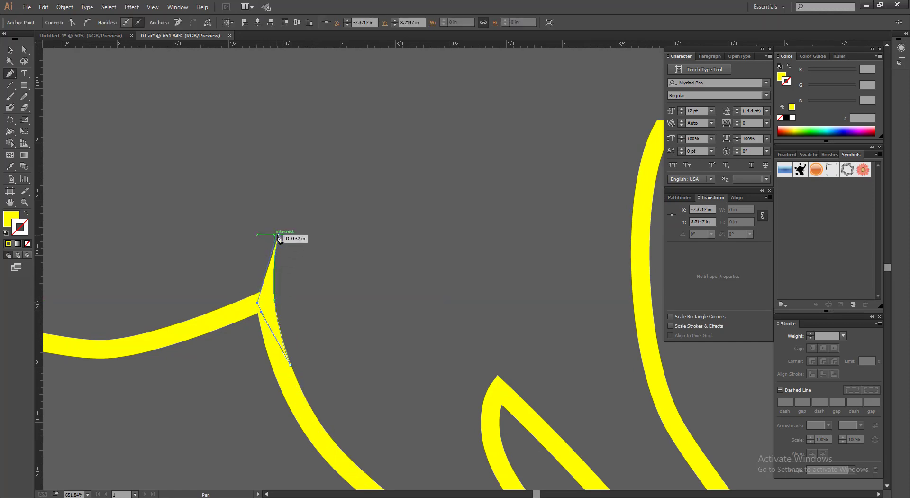
drag(279, 235, 300, 190)
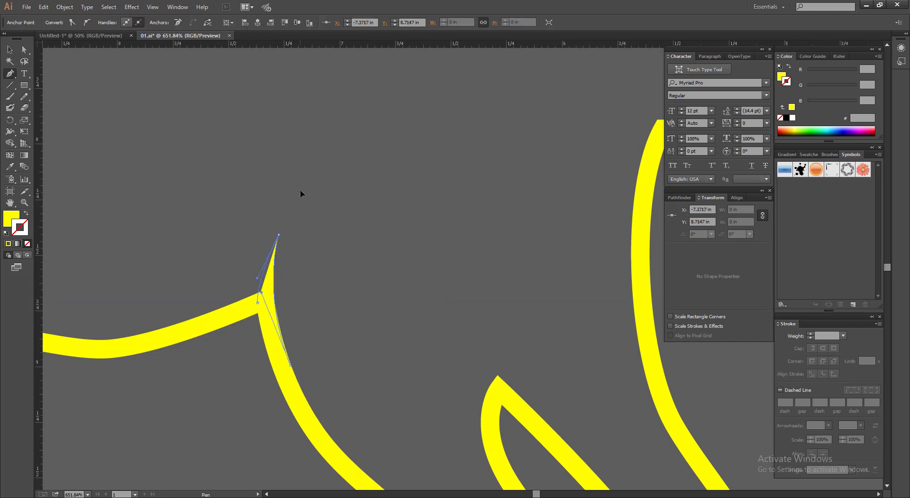
Deselect the hind-leg accent and draw a closed, pointed yellow accent shape extending inward from the chest corner above the raised front leg.
click(10, 49)
click(327, 205)
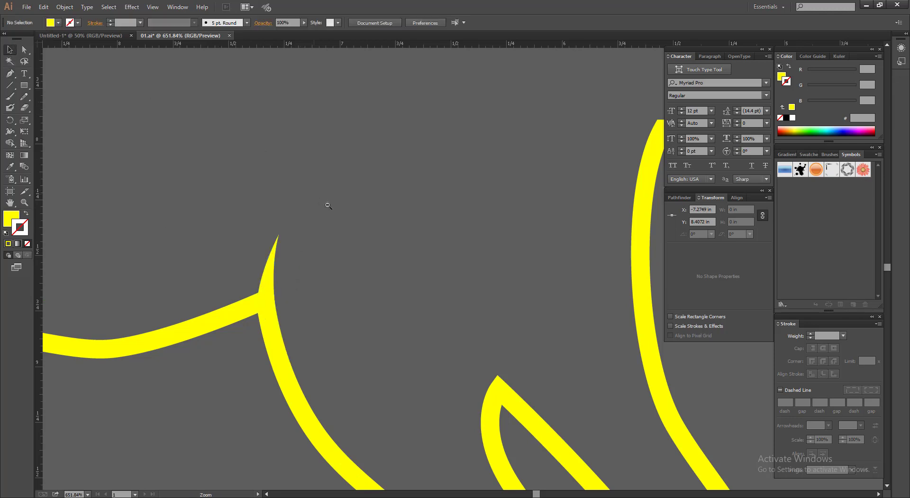
scroll(327, 205, down, 5)
drag(322, 201, 218, 268)
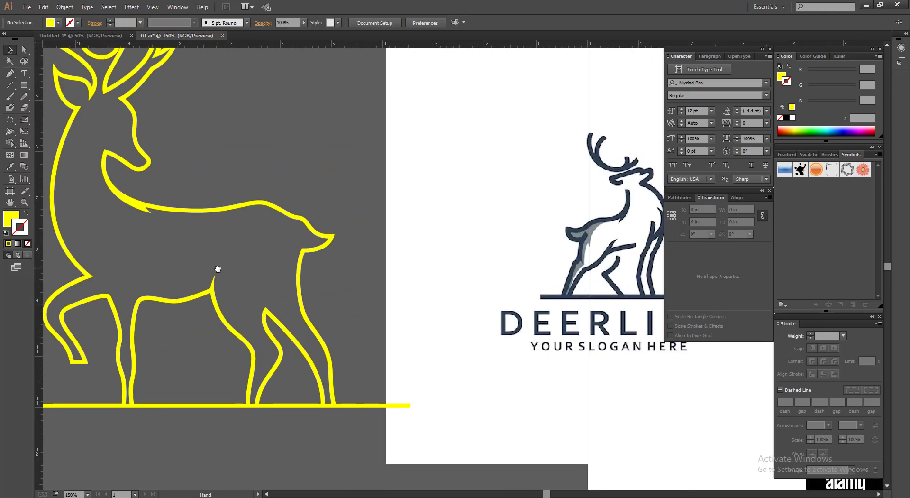
scroll(218, 269, up, 5)
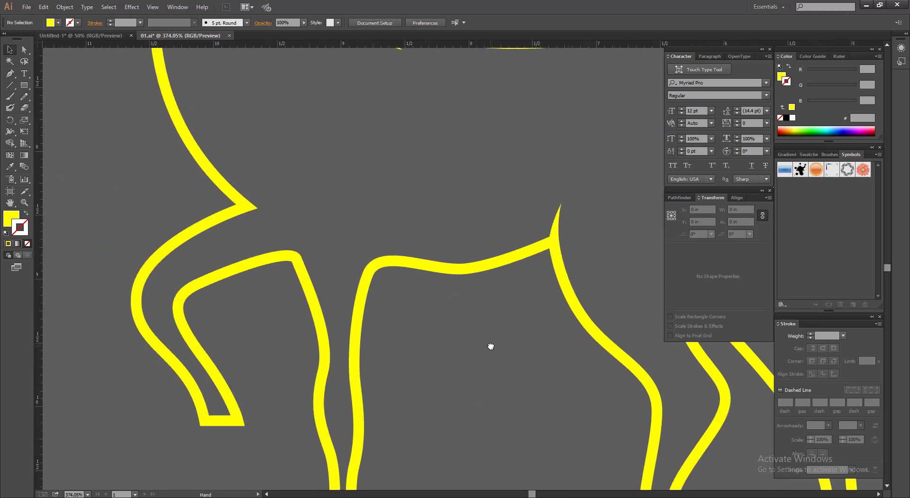
click(9, 73)
scroll(154, 146, up, 4)
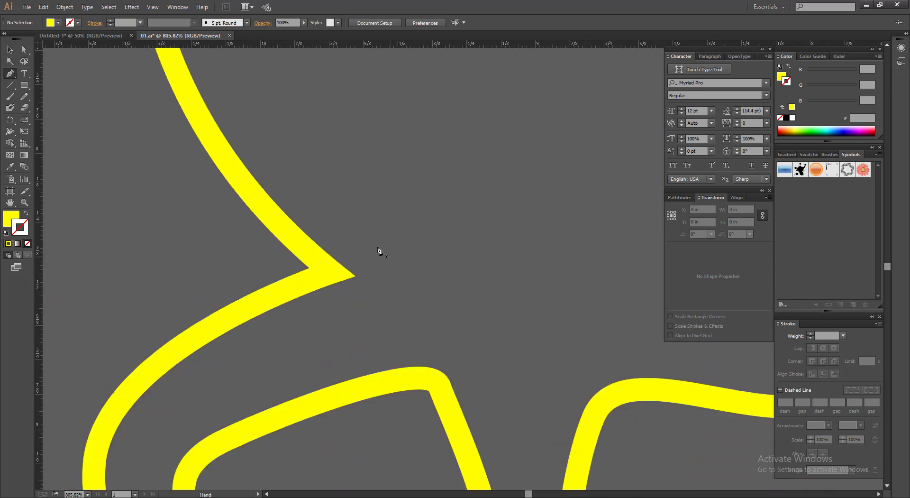
click(296, 275)
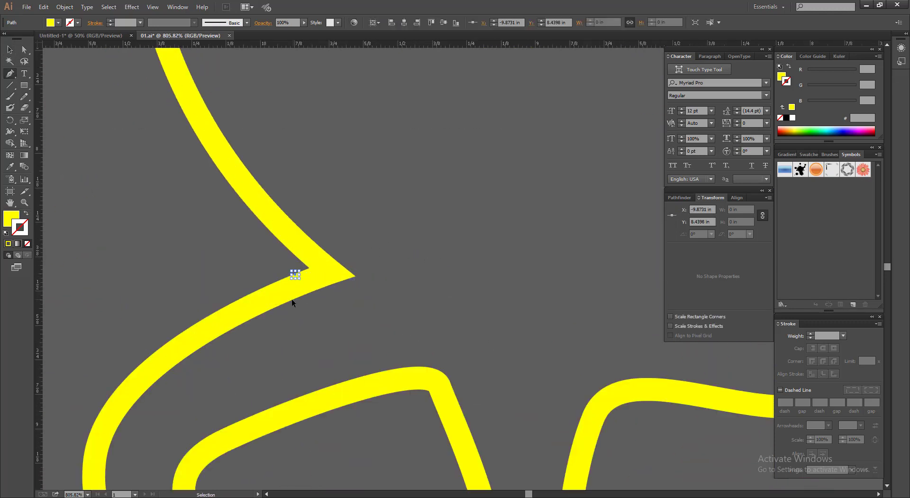
key(ctrl+z)
click(272, 306)
drag(443, 257, 511, 247)
drag(354, 247, 354, 249)
click(316, 258)
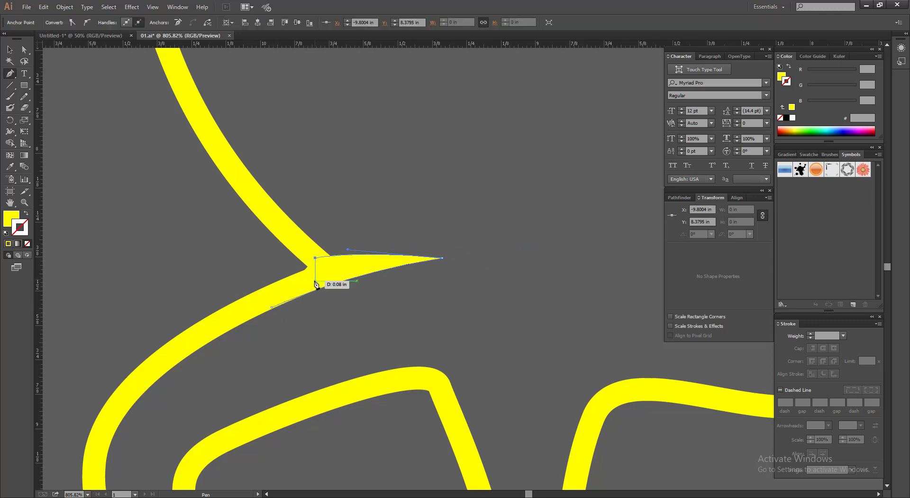
click(311, 281)
click(272, 307)
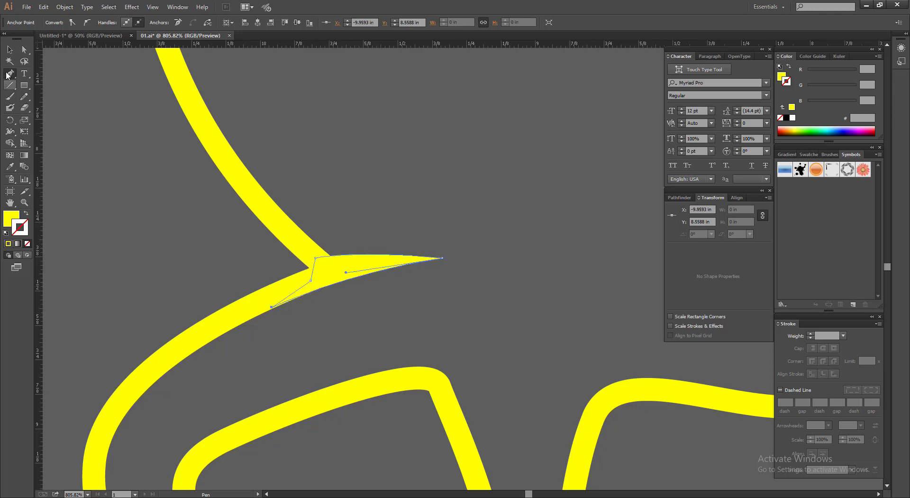
click(9, 50)
click(330, 183)
Draw a closed, pointed yellow accent shape rising from the bend where the standing front leg meets the belly line.
scroll(330, 184, down, 3)
drag(277, 119, 564, 266)
scroll(373, 227, down, 3)
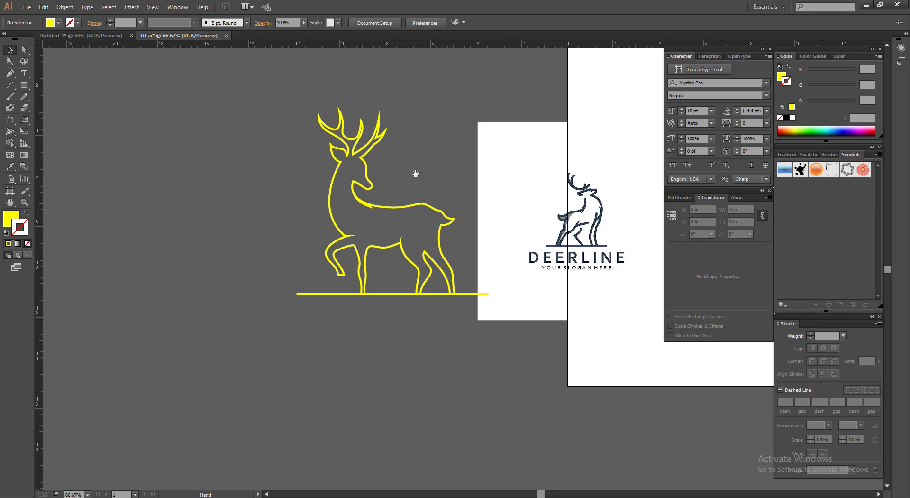
drag(356, 198, 521, 285)
drag(443, 248, 579, 246)
drag(238, 225, 464, 325)
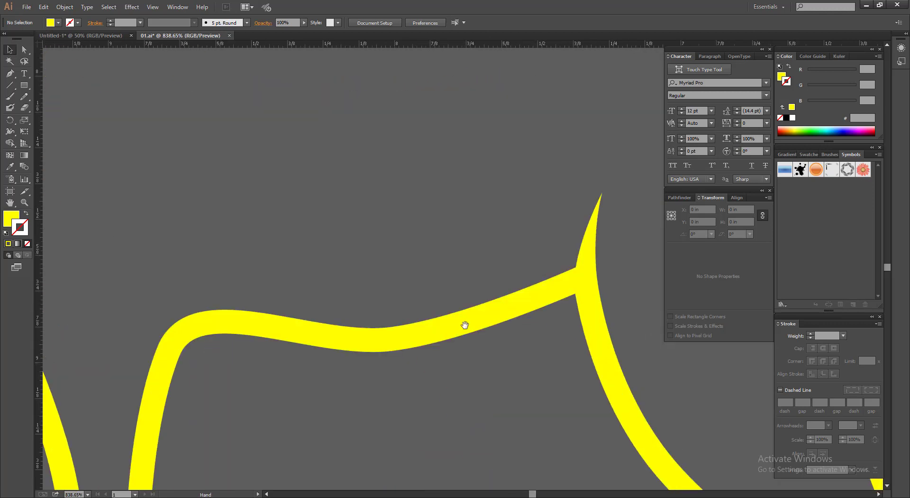
click(10, 73)
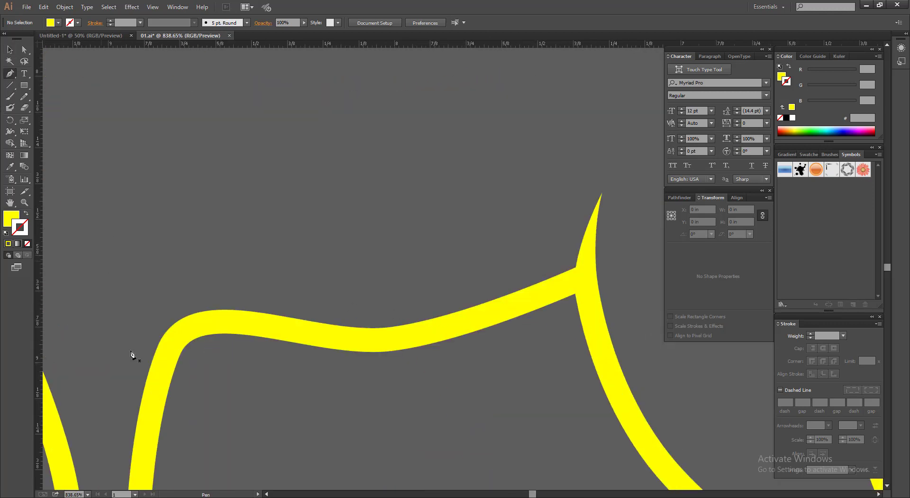
click(144, 386)
drag(217, 254, 271, 205)
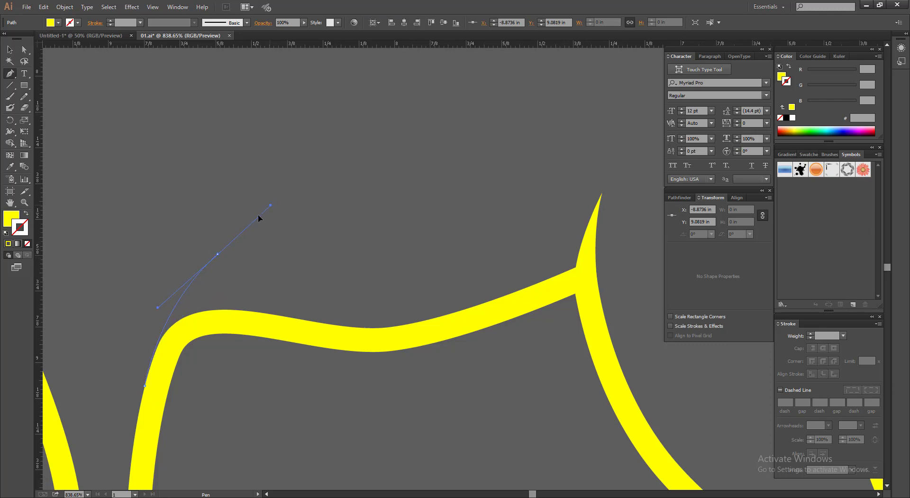
drag(188, 312, 148, 387)
click(218, 255)
click(145, 386)
click(10, 50)
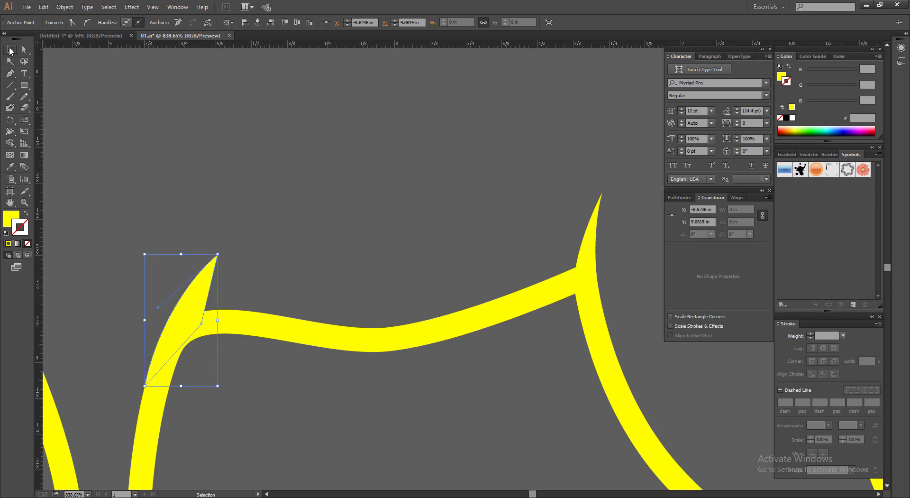
click(376, 234)
Shorten the front-leg accent by lowering its tip, shift its inner anchor, and adjust the tip's direction handle to round the outer edge.
key(ctrl+alt+space)
ctrl+alt+click(377, 234)
ctrl+drag(220, 219, 470, 296)
ctrl+click(317, 227)
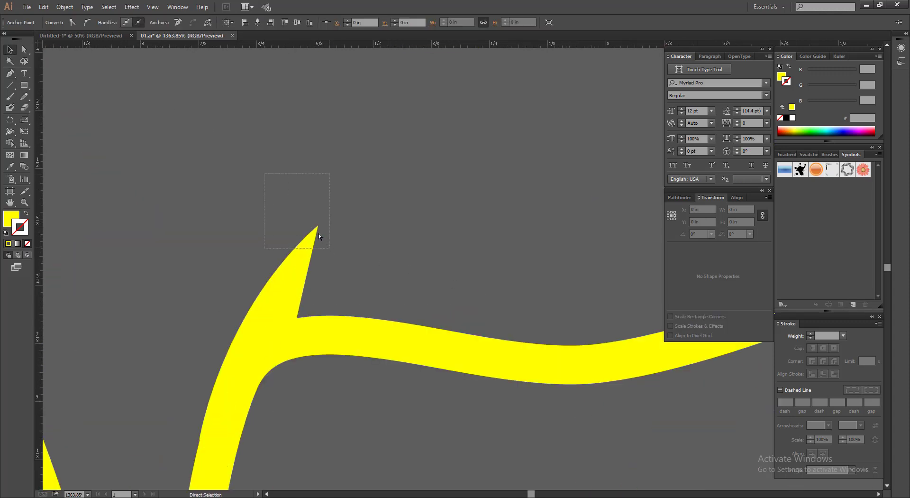
drag(317, 226, 301, 267)
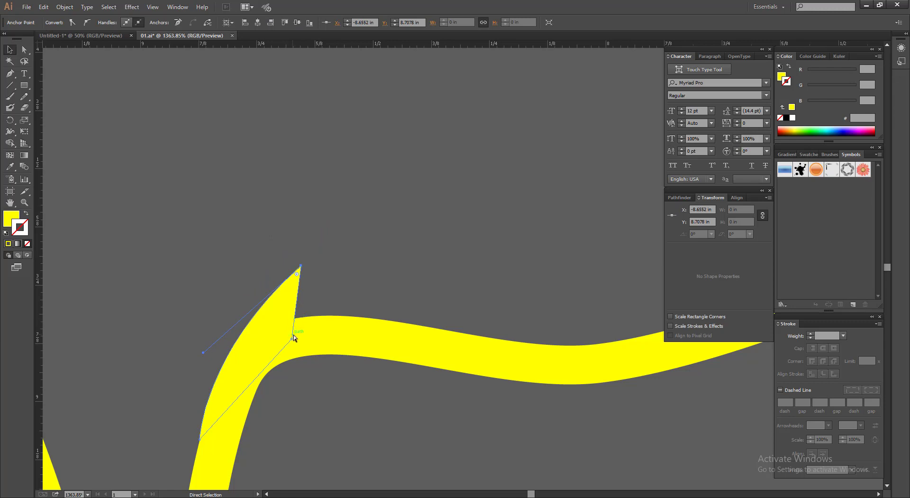
drag(281, 314, 285, 338)
mouse_move(219, 314)
mouse_down()
mouse_move(252, 346)
mouse_move(218, 324)
mouse_move(220, 313)
mouse_up()
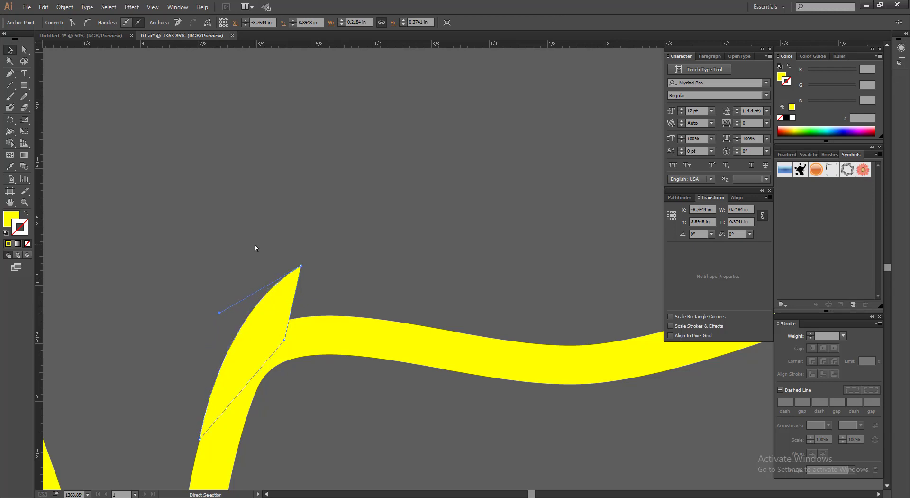
click(256, 246)
Save the document and activate the Pen tool for another accent shape on the deer.
scroll(261, 257, down, 4)
scroll(262, 257, down, 4)
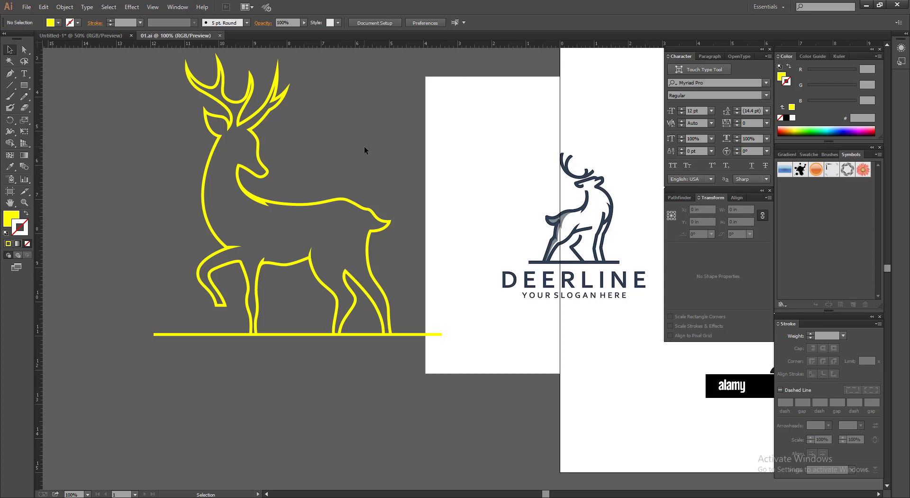
key(p)
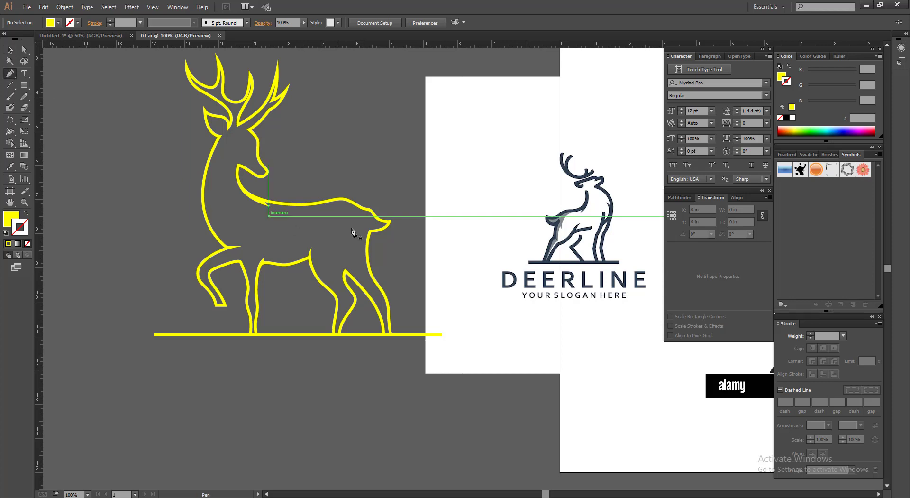